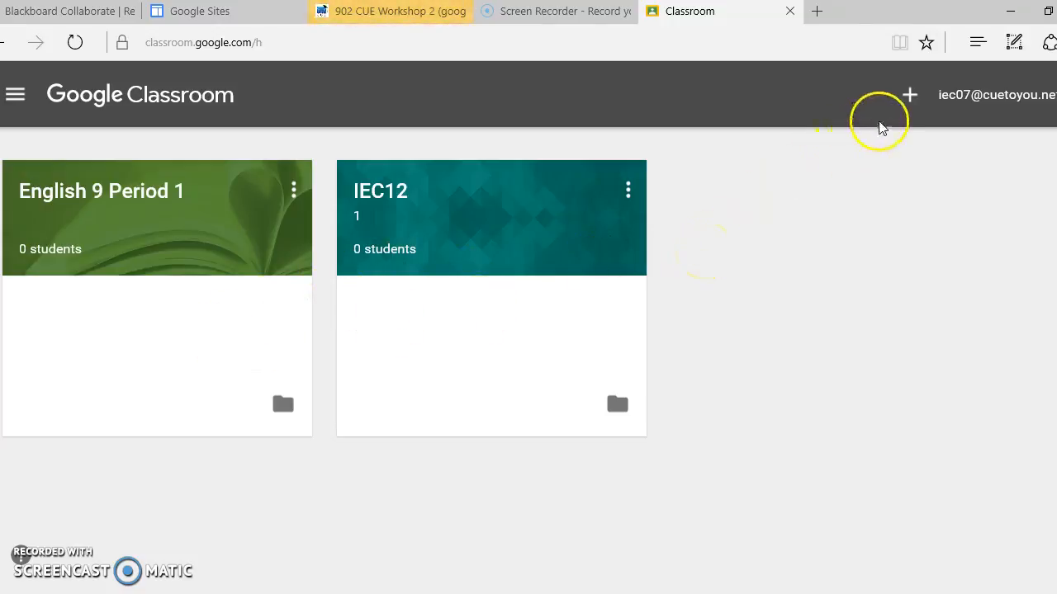
Create a new class named English 9 with the section Period 1.
{"action": "left_click", "coordinate": [908, 99]}
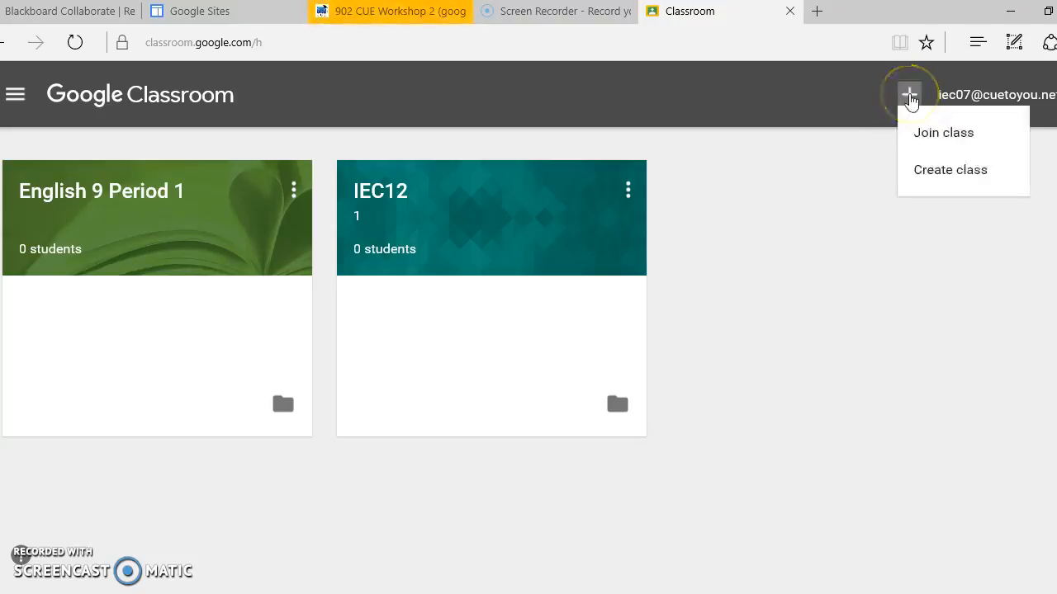
{"action": "left_click", "coordinate": [938, 175]}
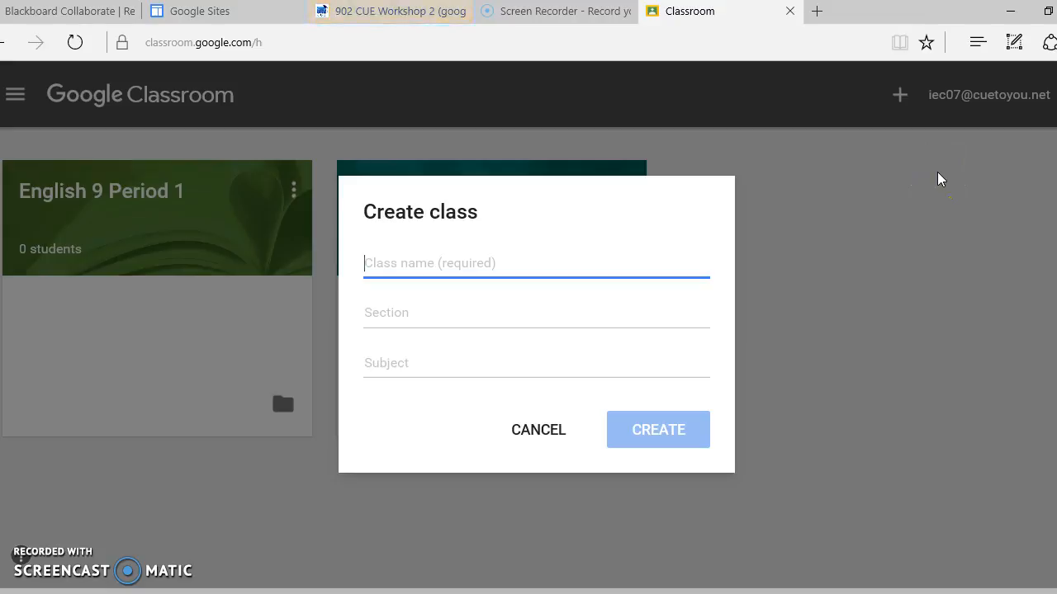
{"action": "left_click", "coordinate": [538, 282]}
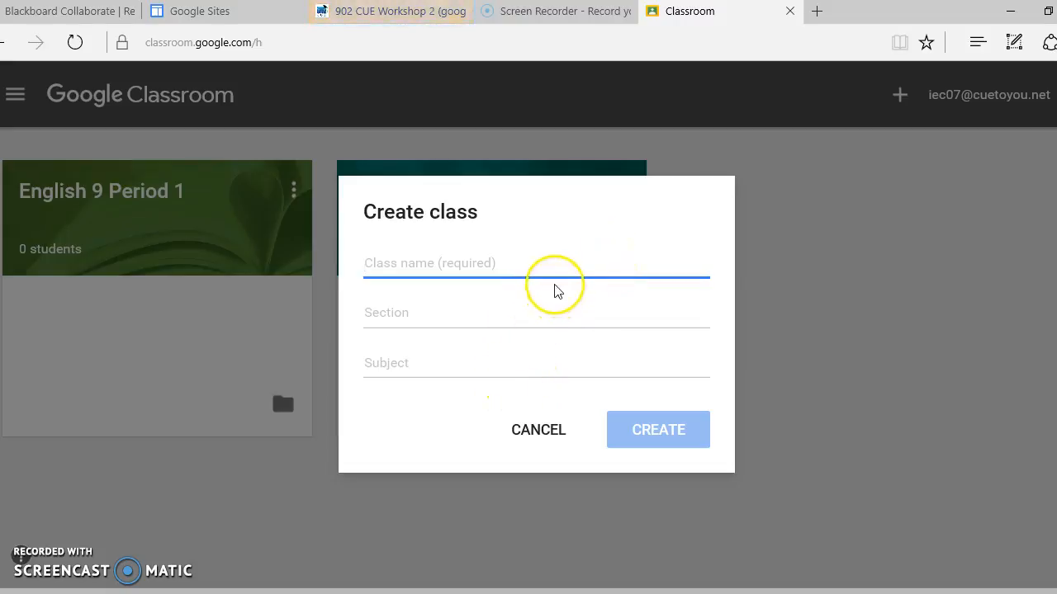
{"action": "type", "text": "English 9"}
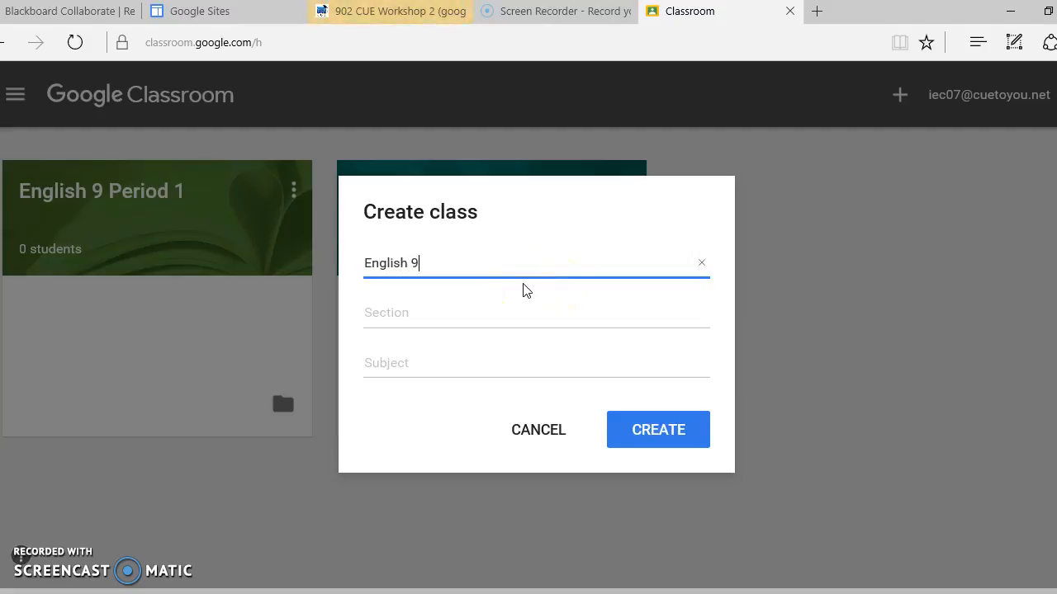
{"action": "left_click", "coordinate": [458, 314]}
{"action": "type", "text": "Period 1"}
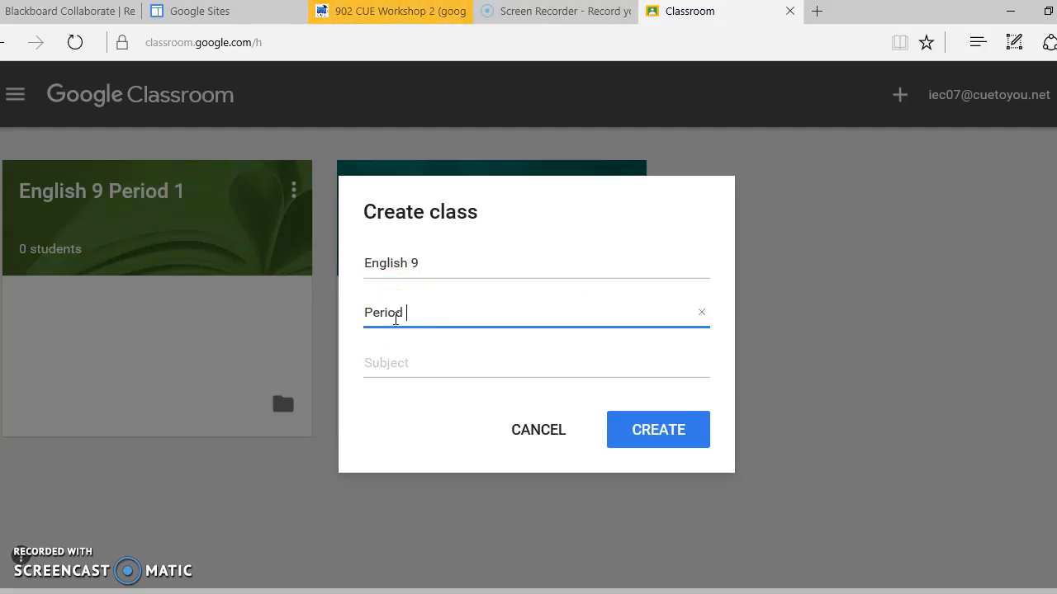
{"action": "left_click", "coordinate": [645, 440]}
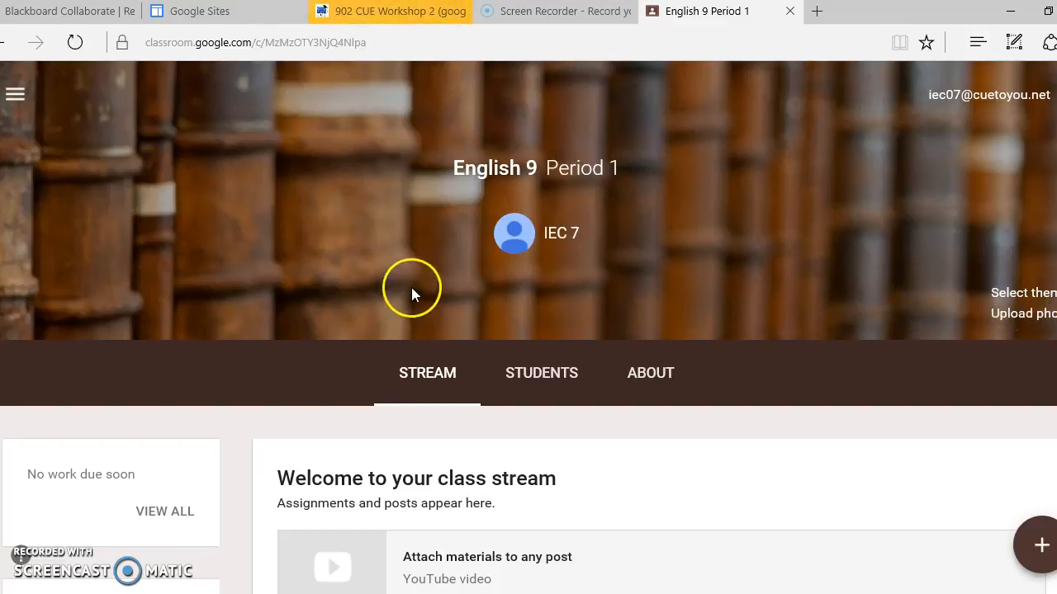
Set the class theme to the gallery photo of an open book with pages folded into a heart.
{"action": "left_click", "coordinate": [1010, 295]}
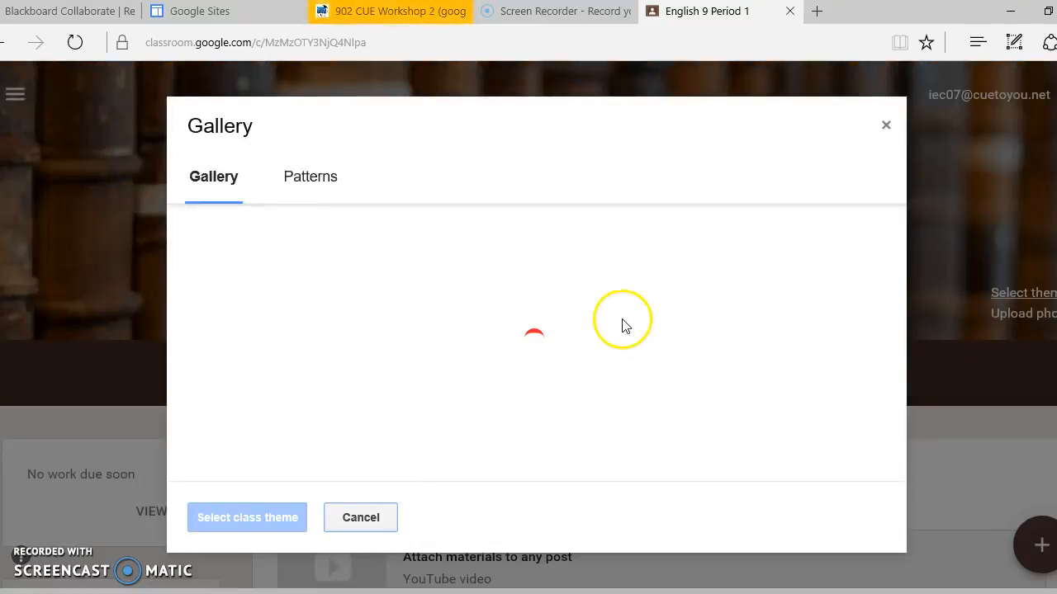
{"action": "left_click", "coordinate": [317, 182]}
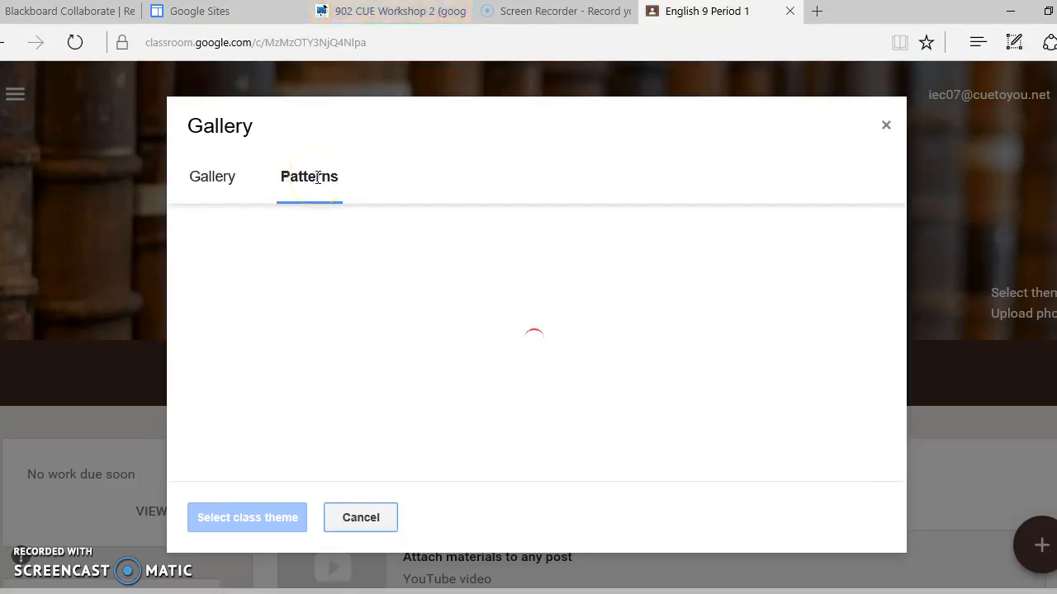
{"action": "left_click", "coordinate": [206, 179]}
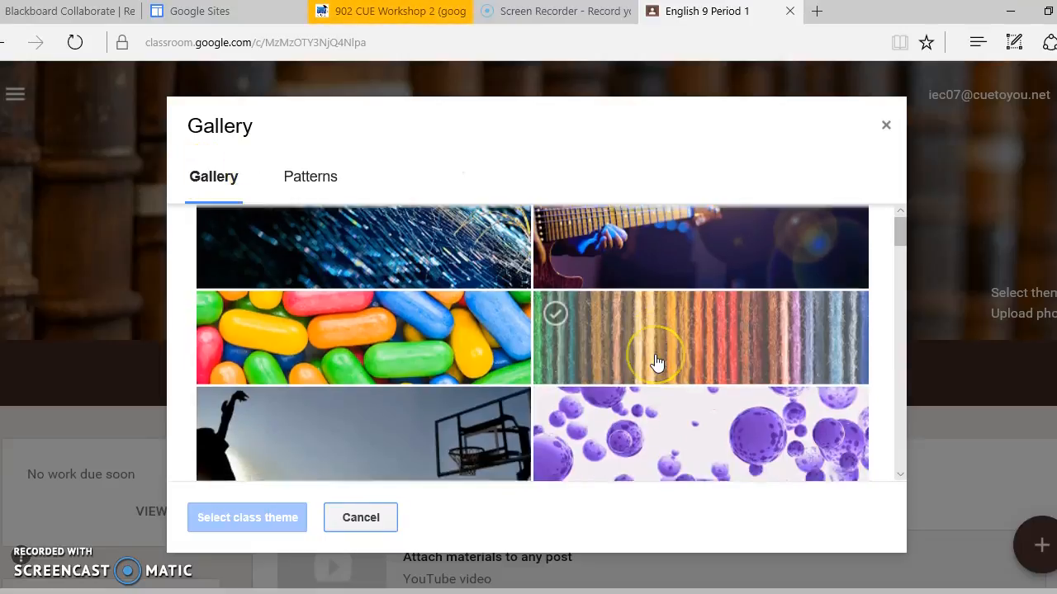
{"action": "scroll", "coordinate": [656, 363], "scroll_direction": "down", "scroll_amount": 9}
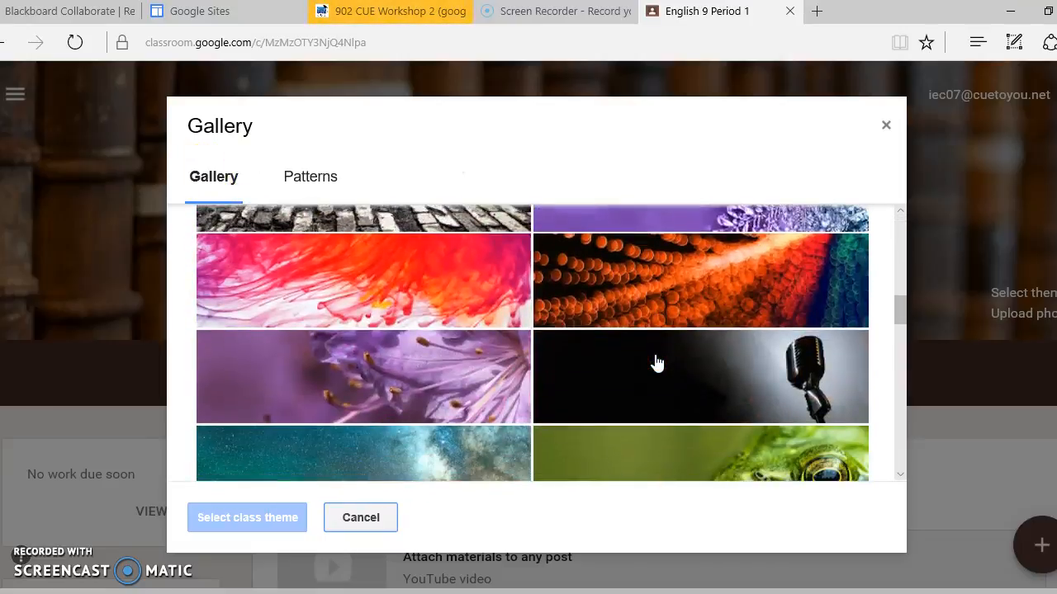
{"action": "scroll", "coordinate": [656, 363], "scroll_direction": "down", "scroll_amount": 2}
{"action": "scroll", "coordinate": [656, 363], "scroll_direction": "down", "scroll_amount": 3}
{"action": "scroll", "coordinate": [656, 364], "scroll_direction": "down", "scroll_amount": 6}
{"action": "scroll", "coordinate": [656, 363], "scroll_direction": "down", "scroll_amount": 3}
{"action": "scroll", "coordinate": [656, 364], "scroll_direction": "up", "scroll_amount": 2}
{"action": "scroll", "coordinate": [656, 363], "scroll_direction": "up", "scroll_amount": 7}
{"action": "scroll", "coordinate": [656, 363], "scroll_direction": "up", "scroll_amount": 7}
{"action": "scroll", "coordinate": [656, 364], "scroll_direction": "up", "scroll_amount": 5}
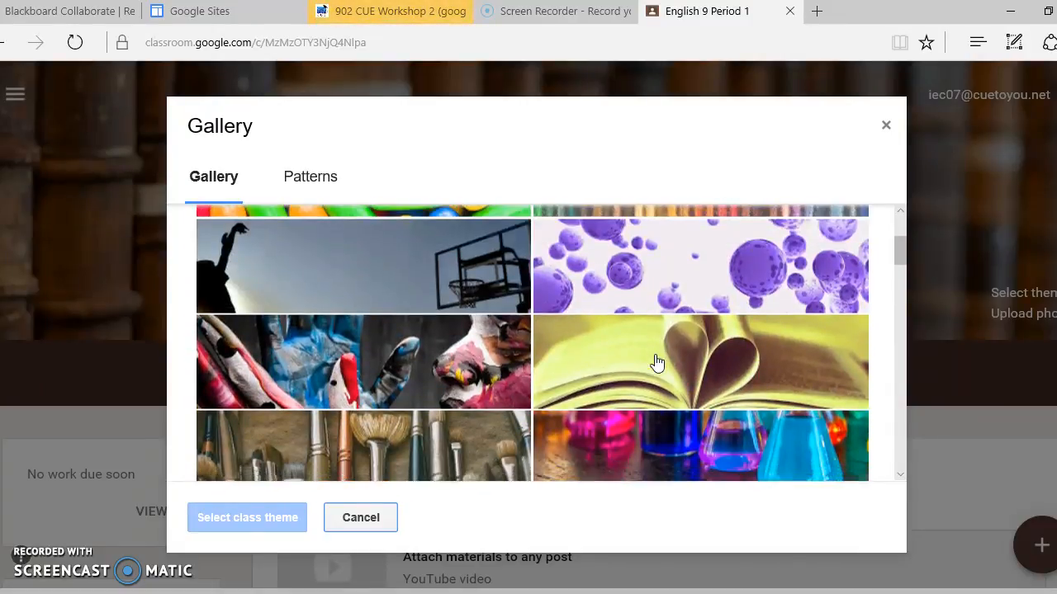
{"action": "scroll", "coordinate": [657, 363], "scroll_direction": "down", "scroll_amount": 1}
{"action": "left_click", "coordinate": [654, 362]}
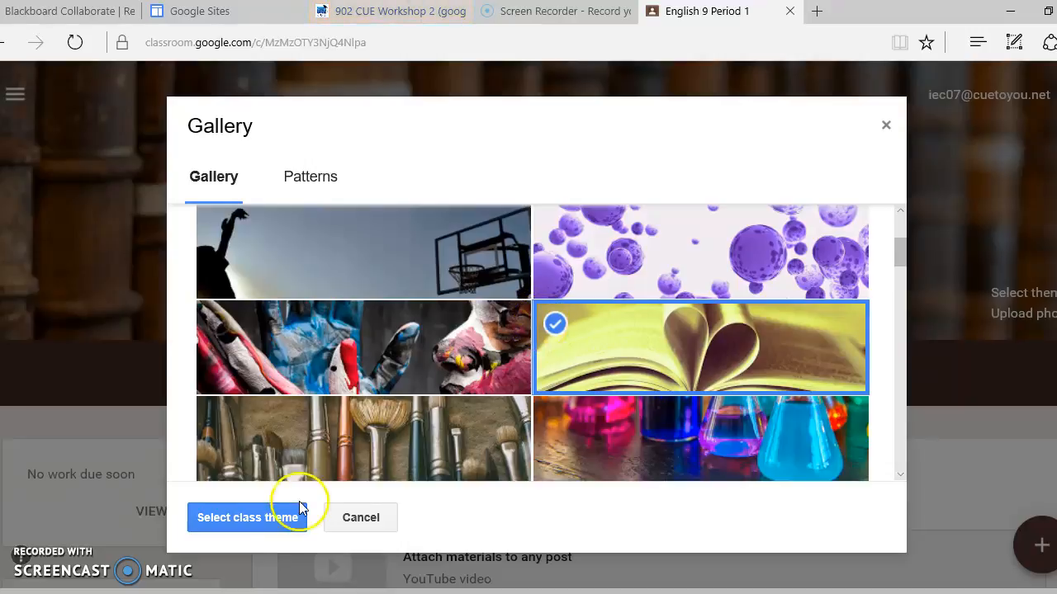
{"action": "left_click", "coordinate": [237, 523]}
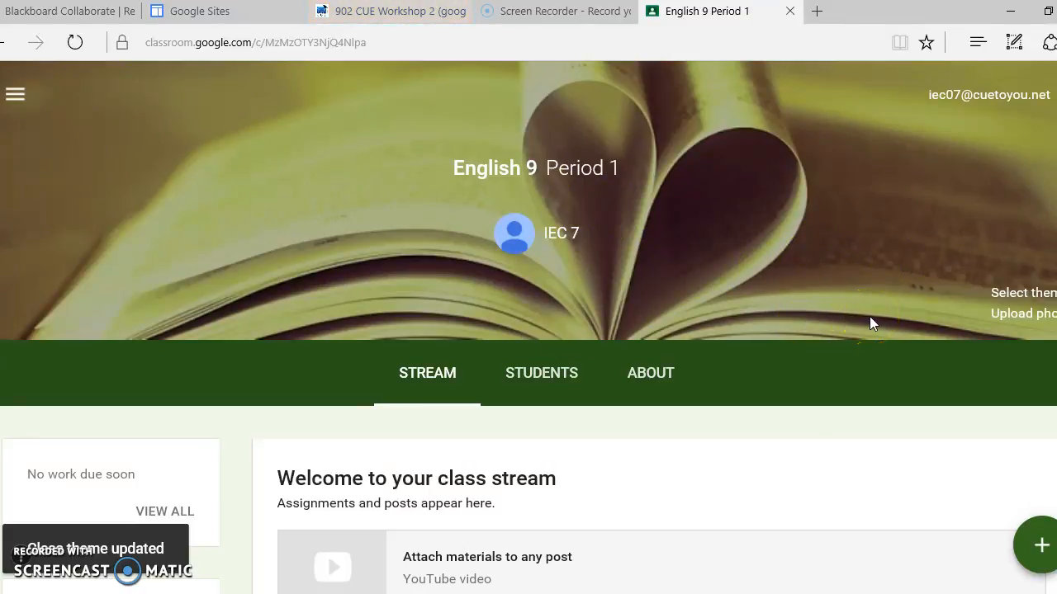
Look at the upload option for a custom theme photo, close it without choosing one, and view the class stream.
{"action": "left_click", "coordinate": [1033, 327]}
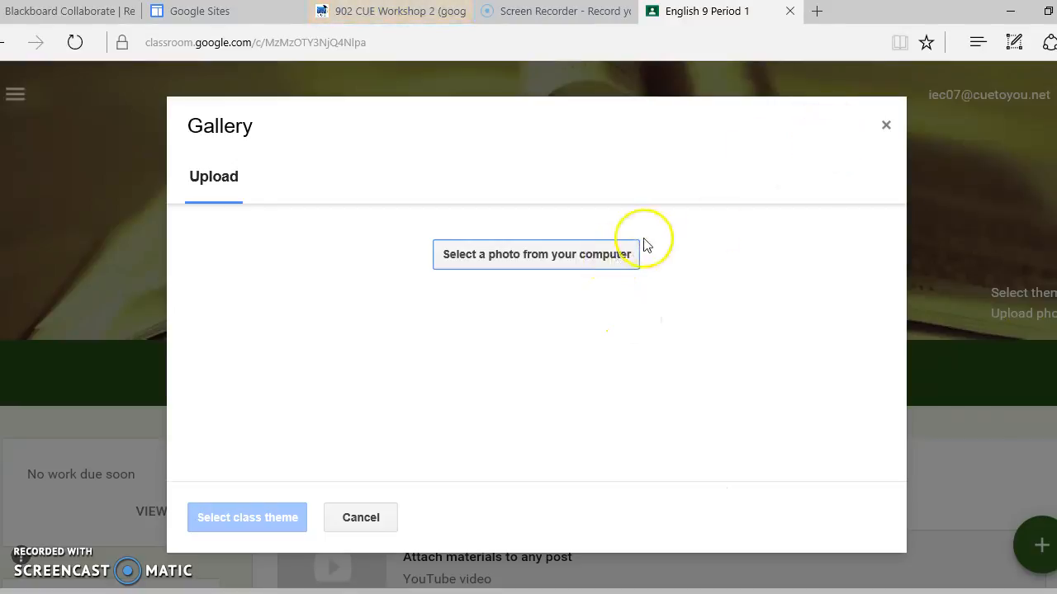
{"action": "left_click", "coordinate": [886, 128]}
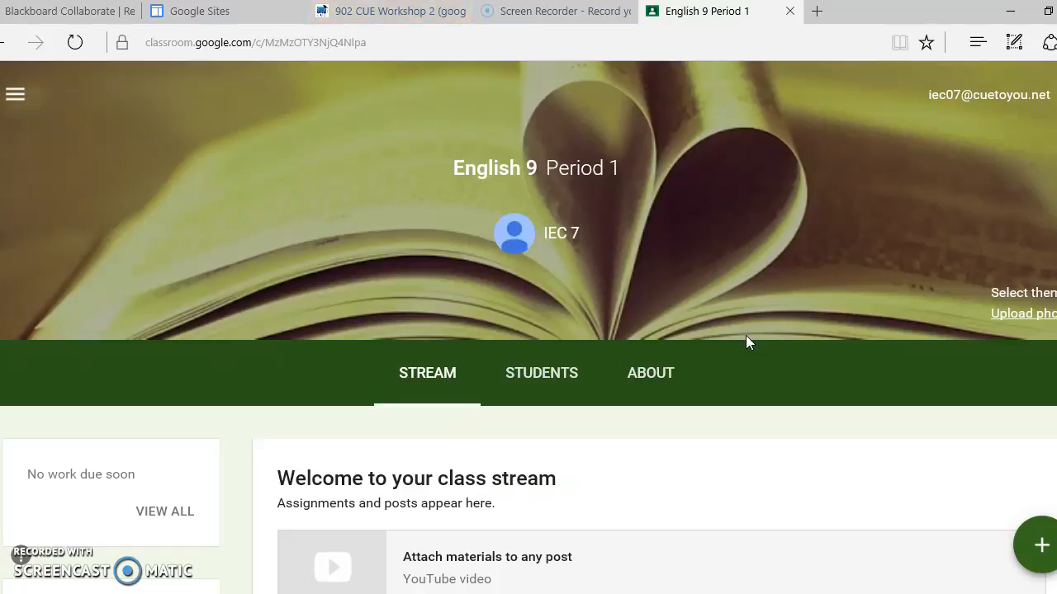
{"action": "scroll", "coordinate": [811, 442], "scroll_direction": "down", "scroll_amount": 1}
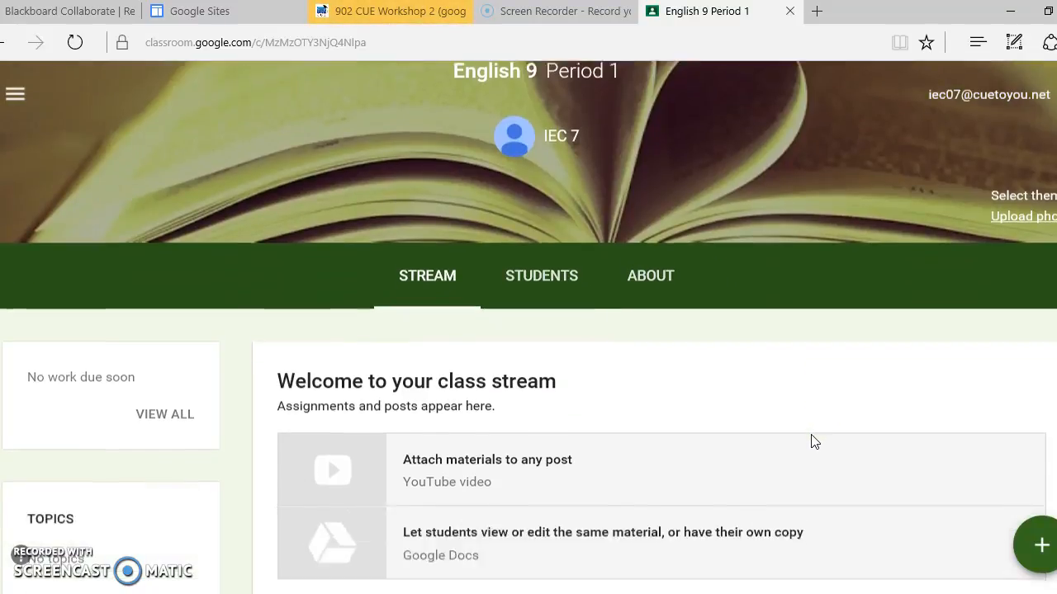
{"action": "scroll", "coordinate": [813, 441], "scroll_direction": "down", "scroll_amount": 1}
{"action": "left_click", "coordinate": [427, 245]}
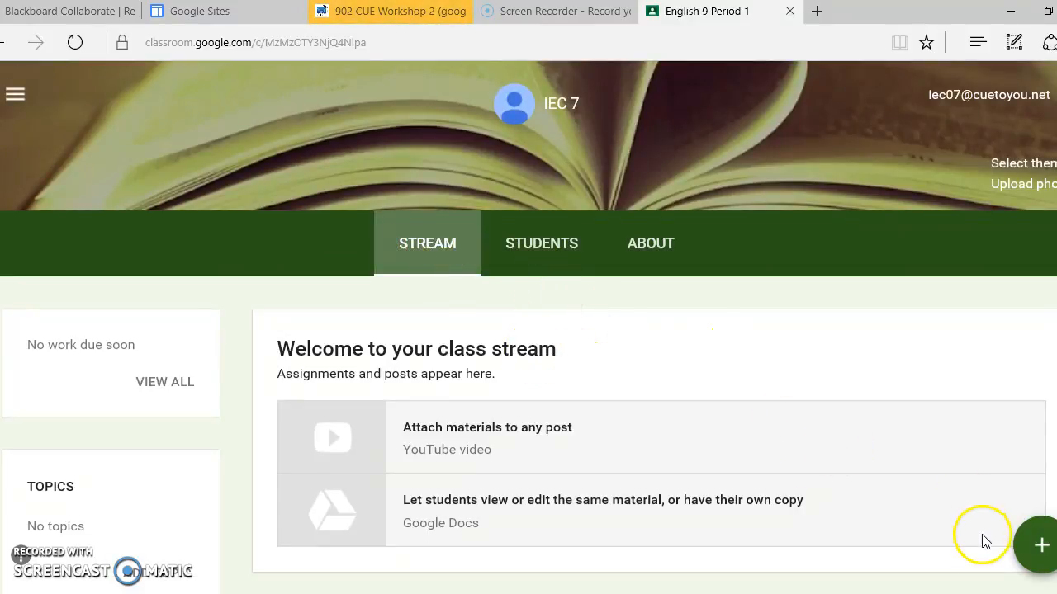
Start a new announcement and also address it to the English 9 Period 1 class, leaving IEC12 unselected.
{"action": "mouse_move", "coordinate": [1037, 549]}
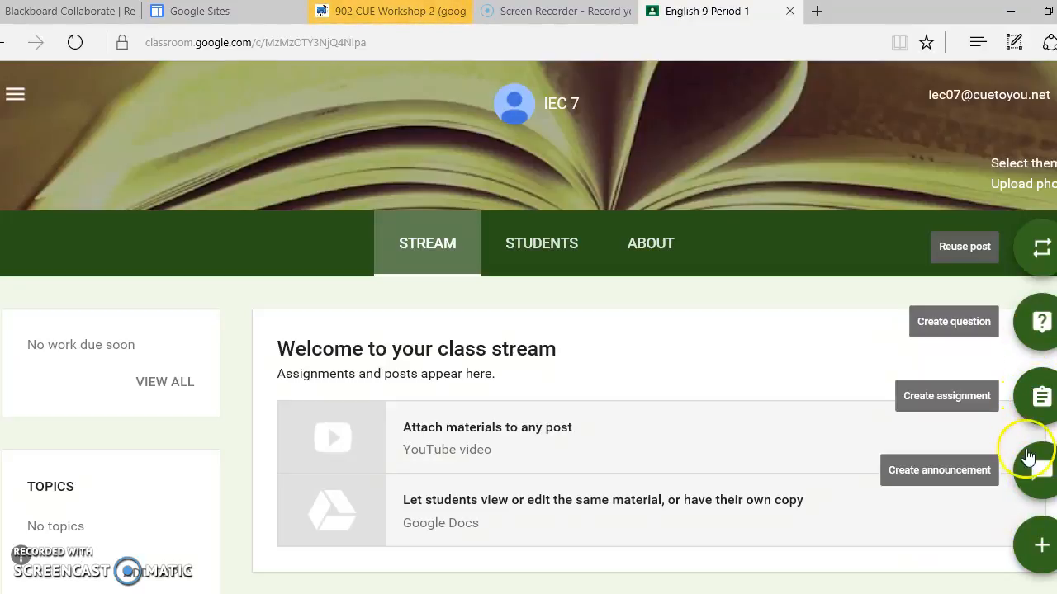
{"action": "left_click", "coordinate": [1039, 485]}
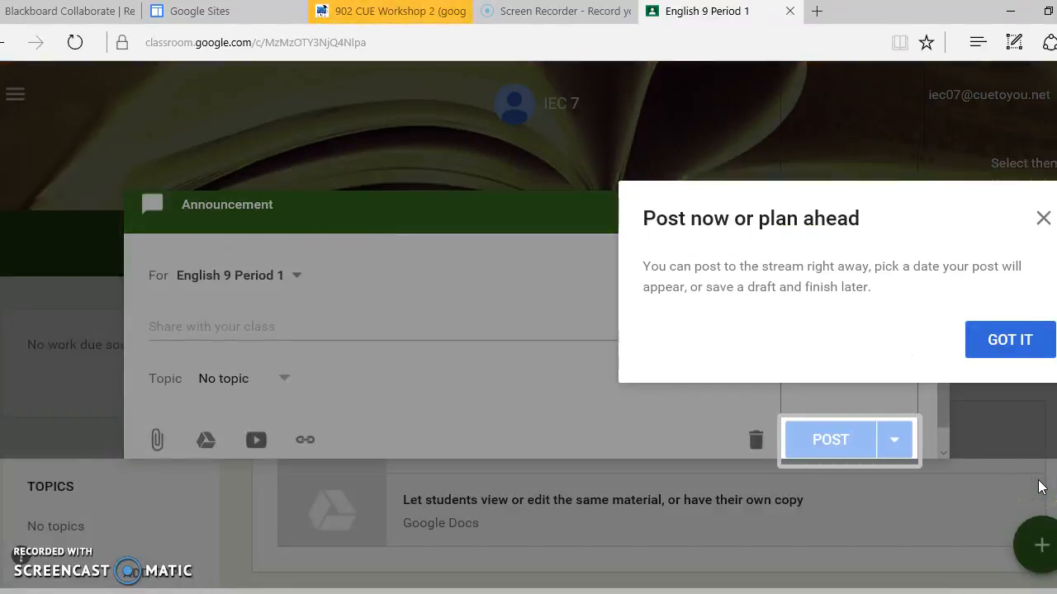
{"action": "left_click", "coordinate": [1011, 357]}
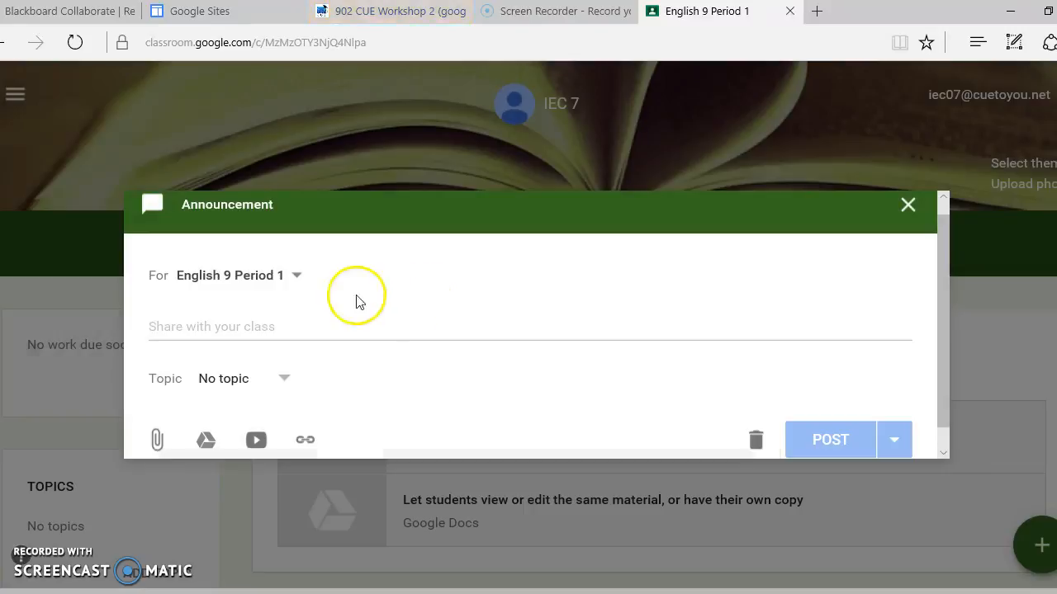
{"action": "left_click", "coordinate": [269, 279]}
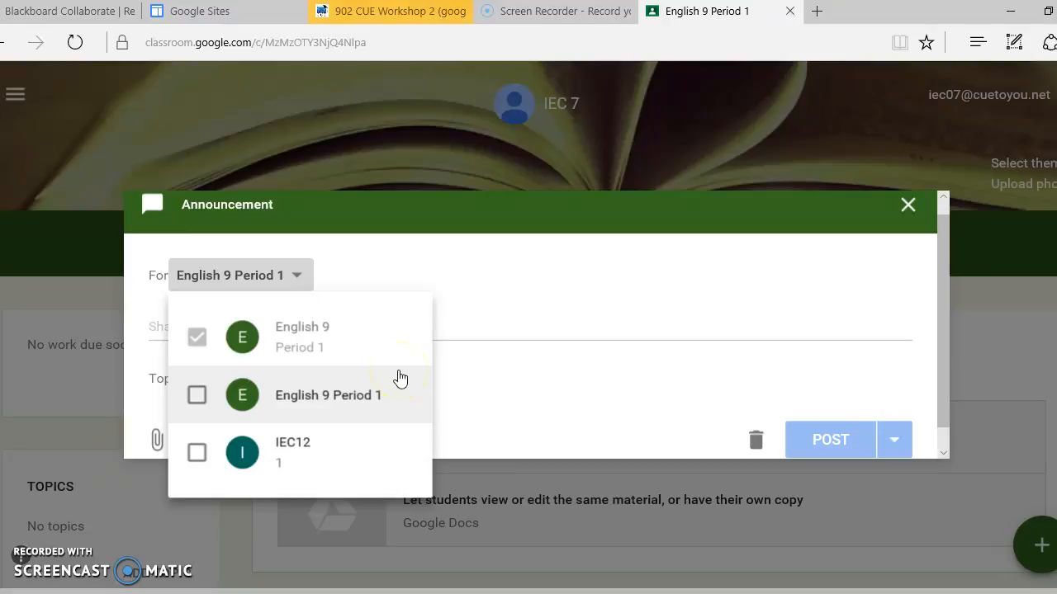
{"action": "left_click", "coordinate": [354, 396]}
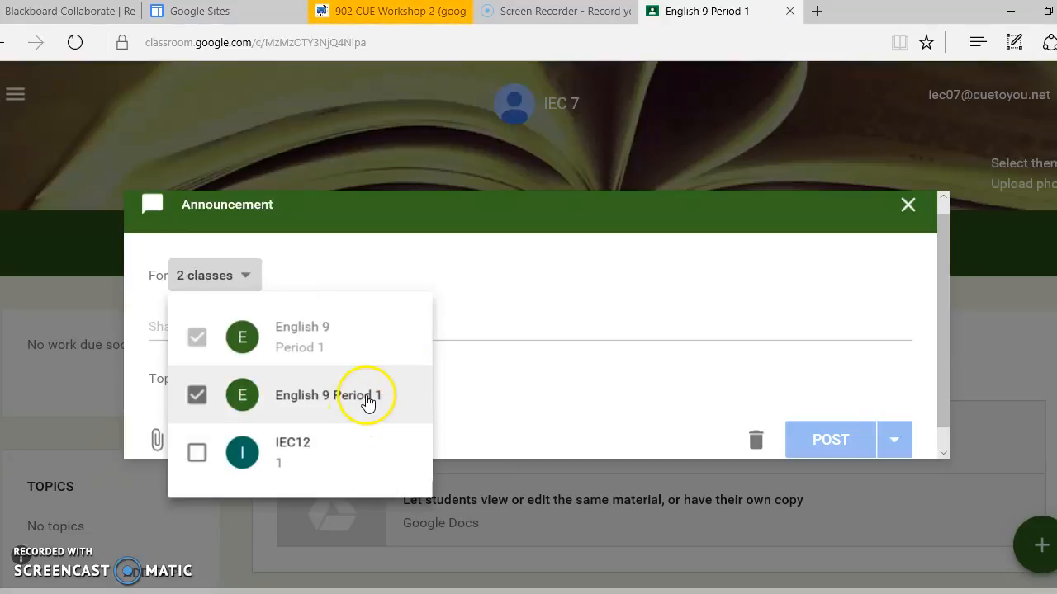
{"action": "left_click", "coordinate": [185, 452]}
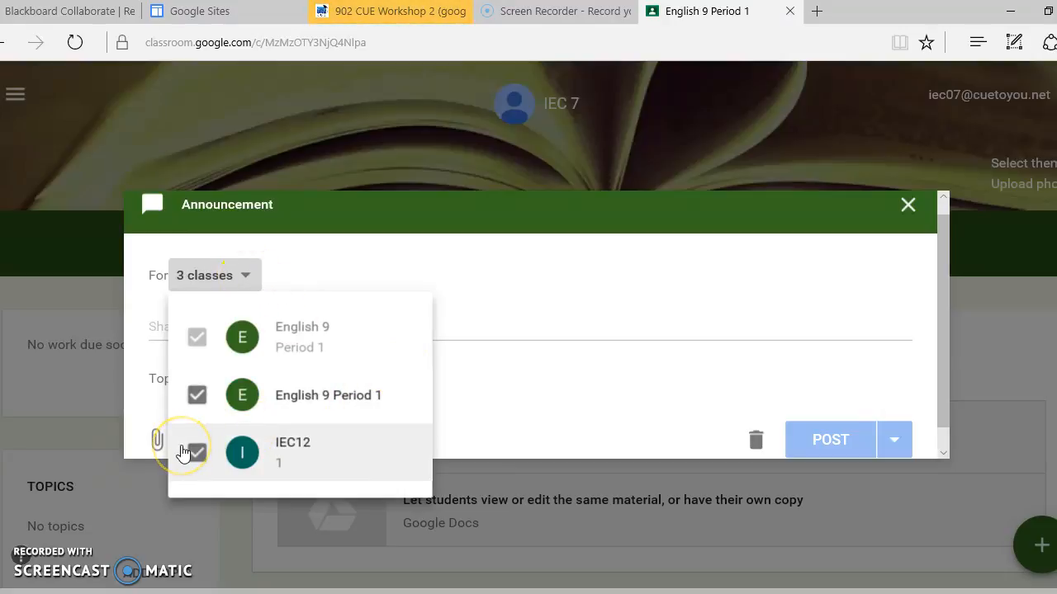
{"action": "left_click", "coordinate": [198, 398]}
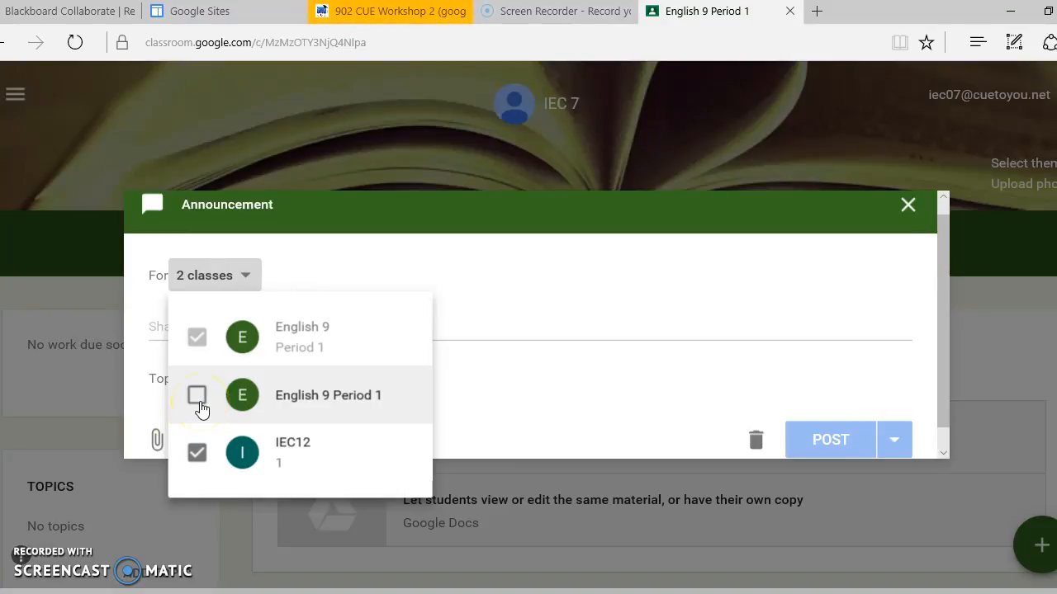
{"action": "left_click", "coordinate": [204, 451]}
{"action": "left_click", "coordinate": [199, 396]}
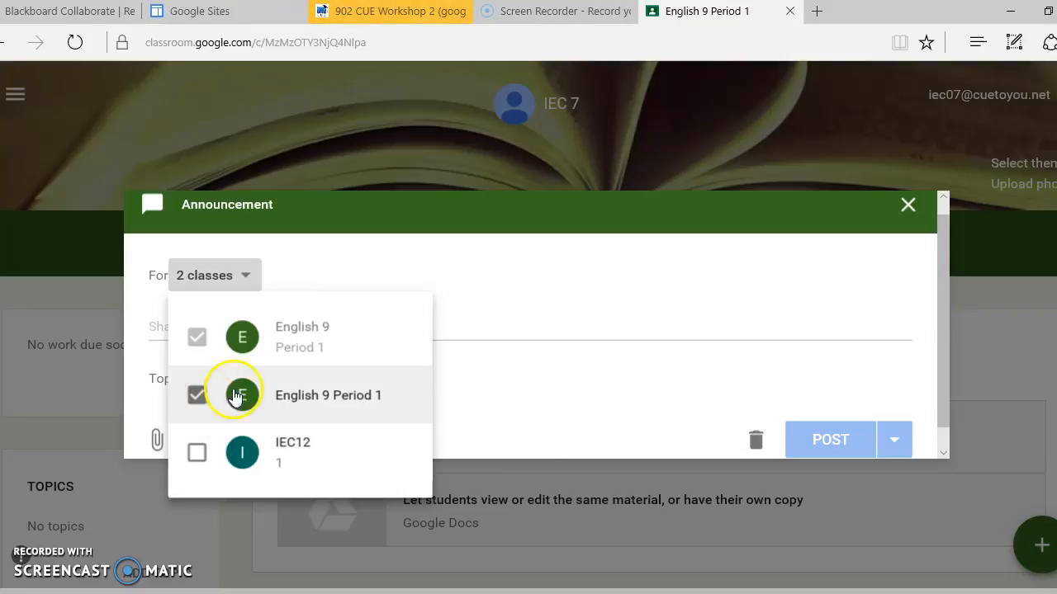
{"action": "left_click", "coordinate": [639, 387]}
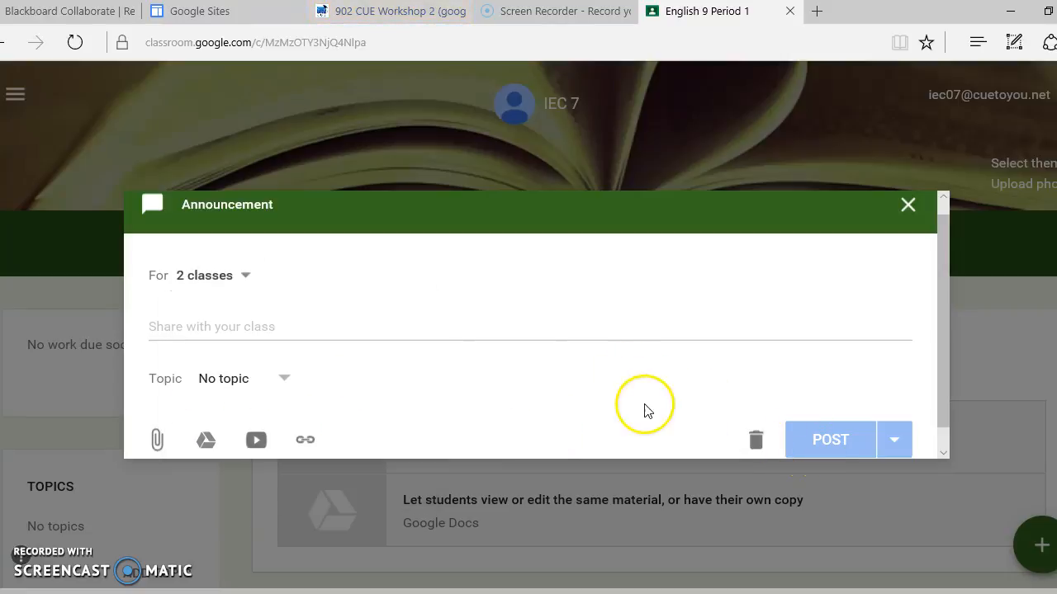
Write the announcement text "Please remember to bring a rough draft tomorrow.".
{"action": "left_click", "coordinate": [426, 320]}
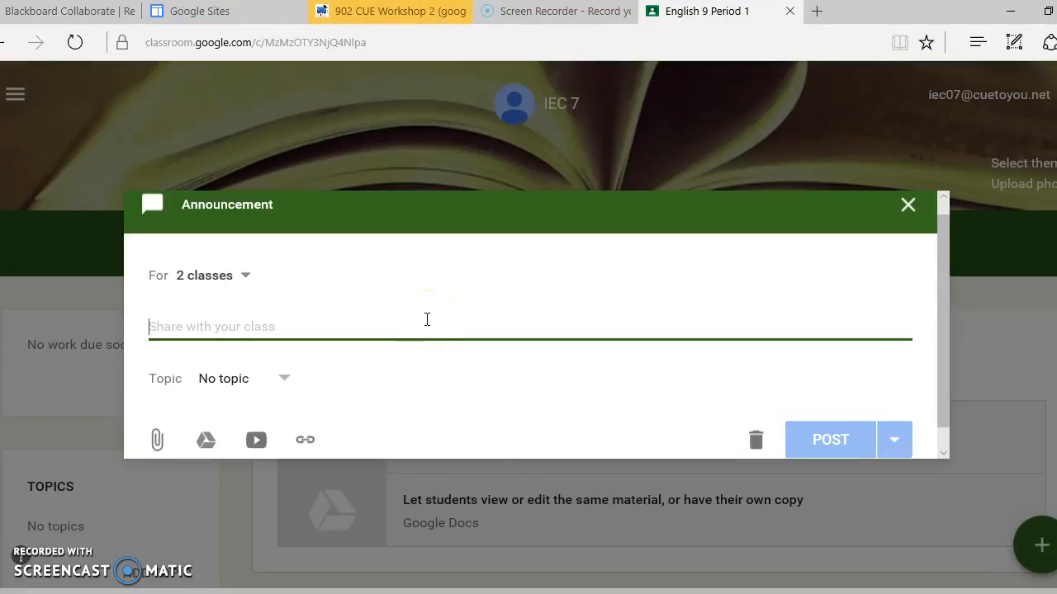
{"action": "type", "text": "Please rme"}
{"action": "key", "text": "BackSpace"}
{"action": "key", "text": "BackSpace"}
{"action": "type", "text": "emember to"}
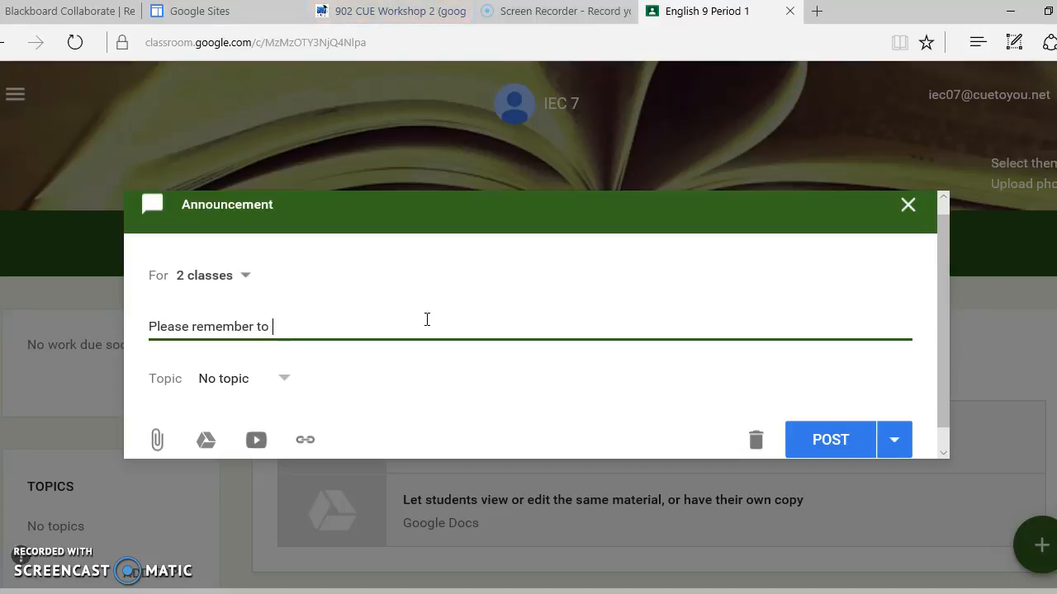
{"action": "type", "text": " bring a rough "}
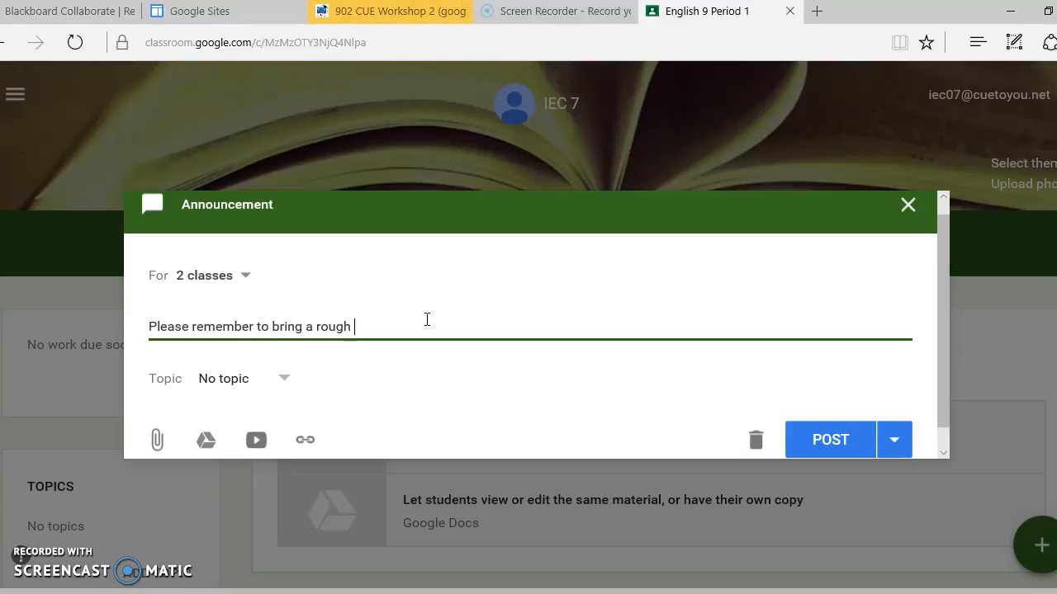
{"action": "type", "text": "draft tomorrow."}
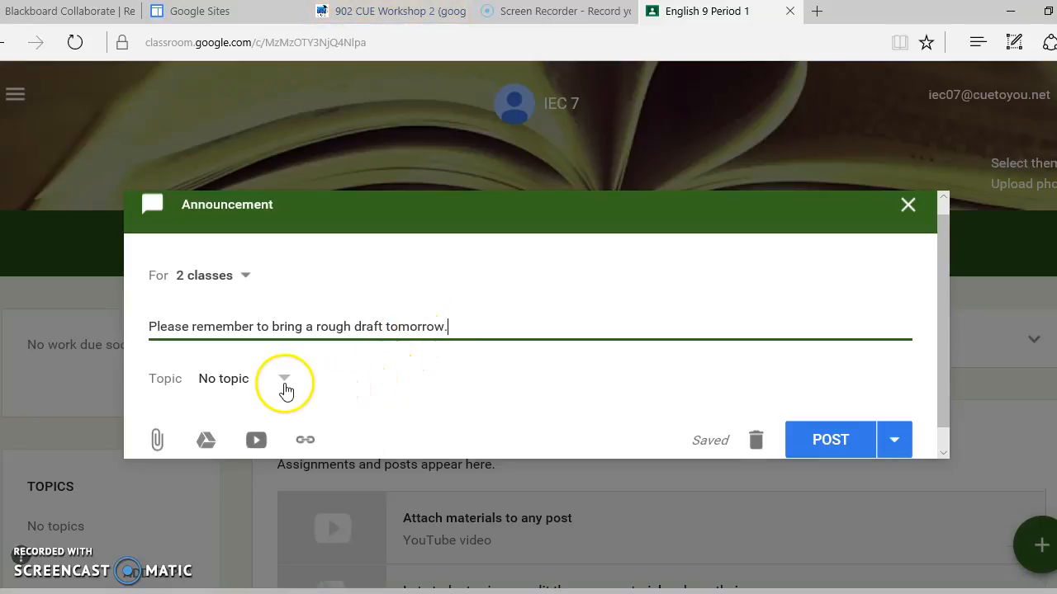
Create the topic Unit 2 for the announcement.
{"action": "left_click", "coordinate": [243, 386]}
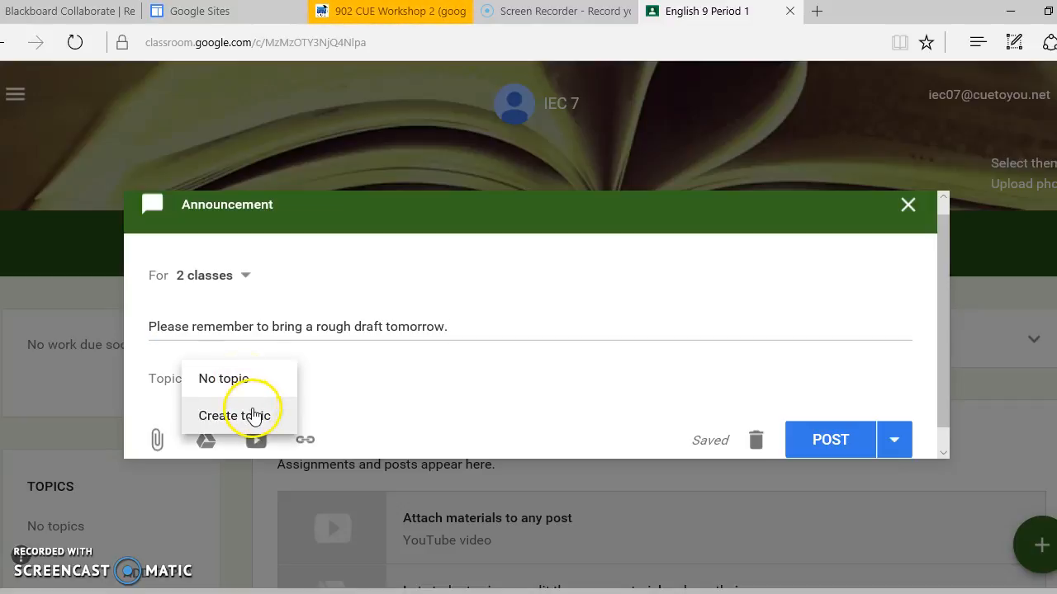
{"action": "left_click", "coordinate": [253, 415]}
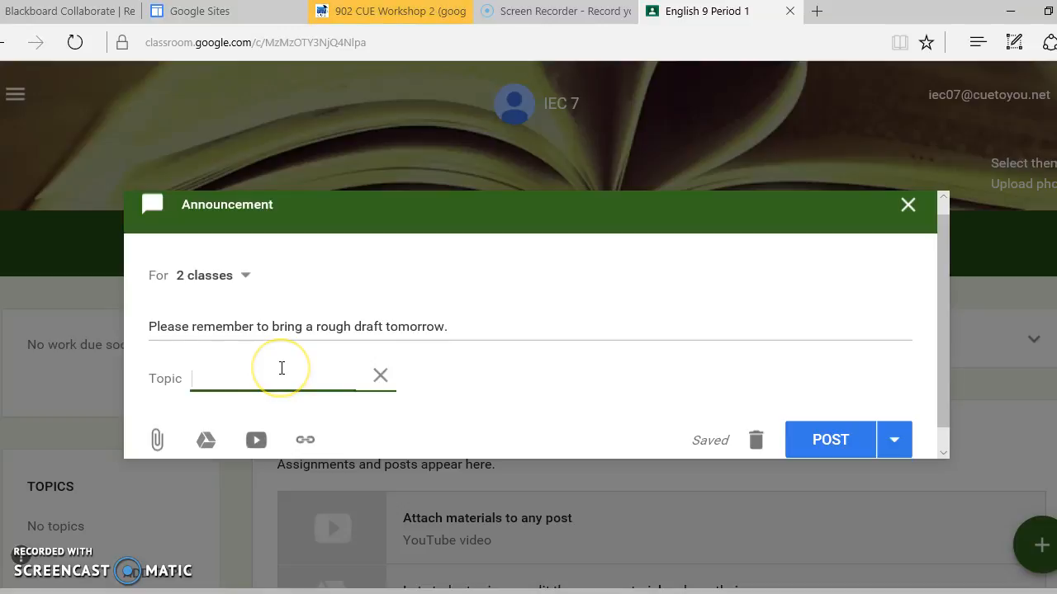
{"action": "type", "text": "Unit 2"}
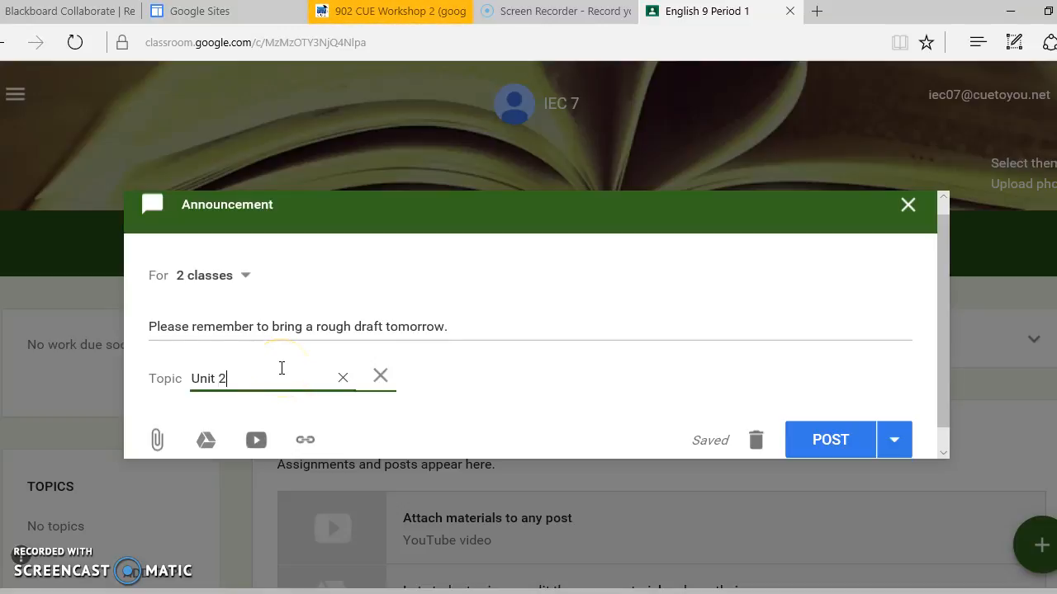
{"action": "left_click", "coordinate": [479, 373]}
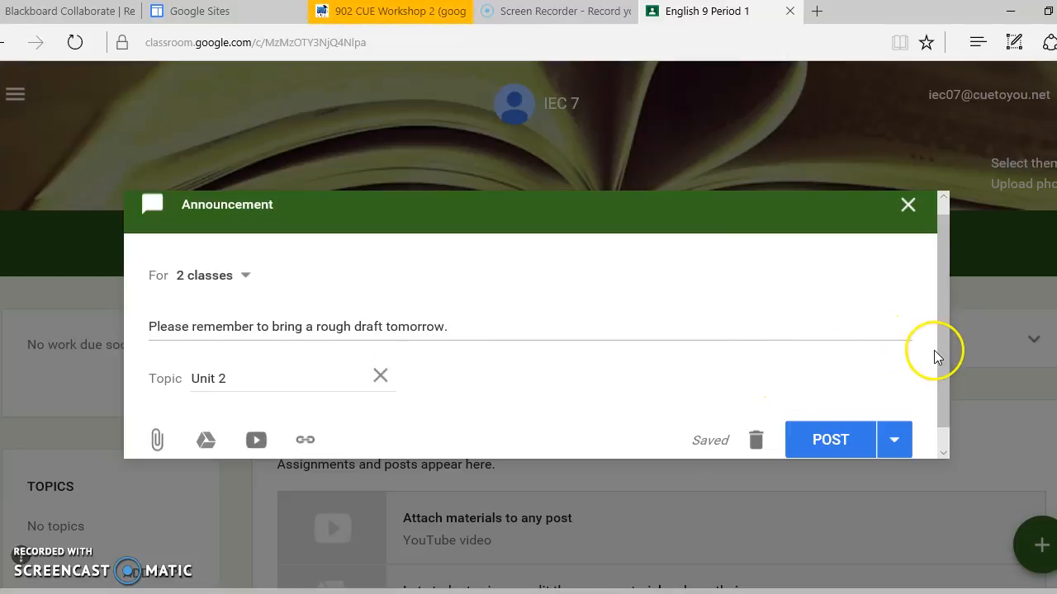
{"action": "left_click_drag", "start_coordinate": [944, 351], "coordinate": [941, 383]}
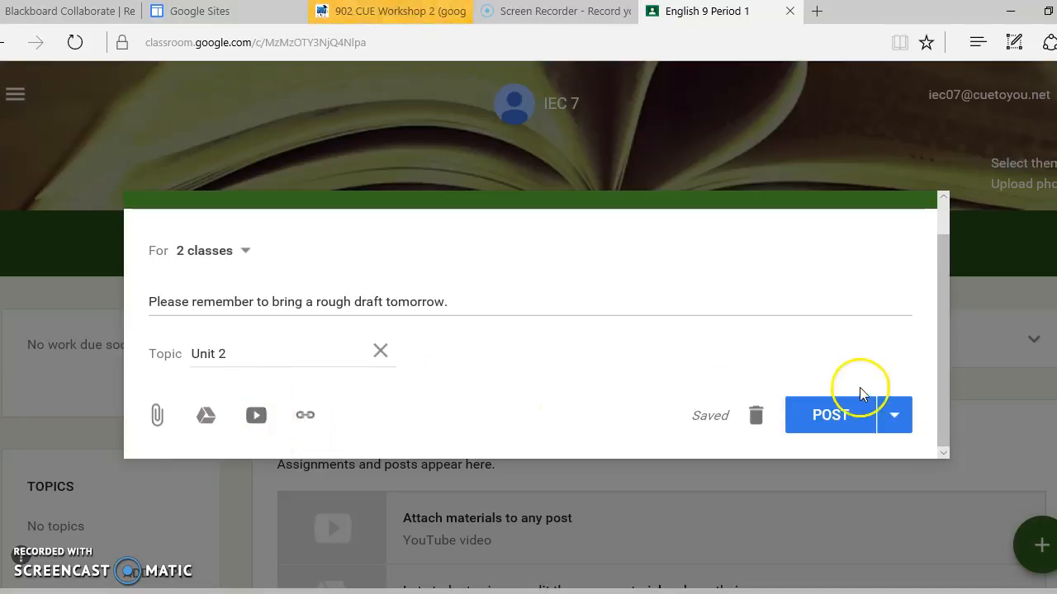
Post the announcement to both selected classes and dismiss the tip about filtering the stream.
{"action": "scroll", "coordinate": [948, 219], "scroll_direction": "up", "scroll_amount": 1}
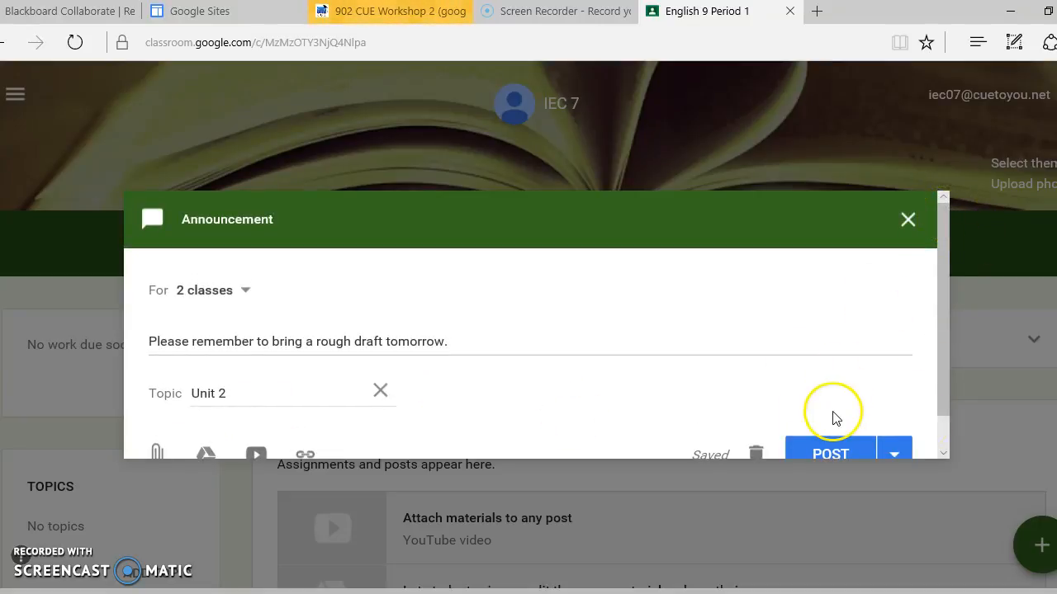
{"action": "scroll", "coordinate": [946, 438], "scroll_direction": "down", "scroll_amount": 1}
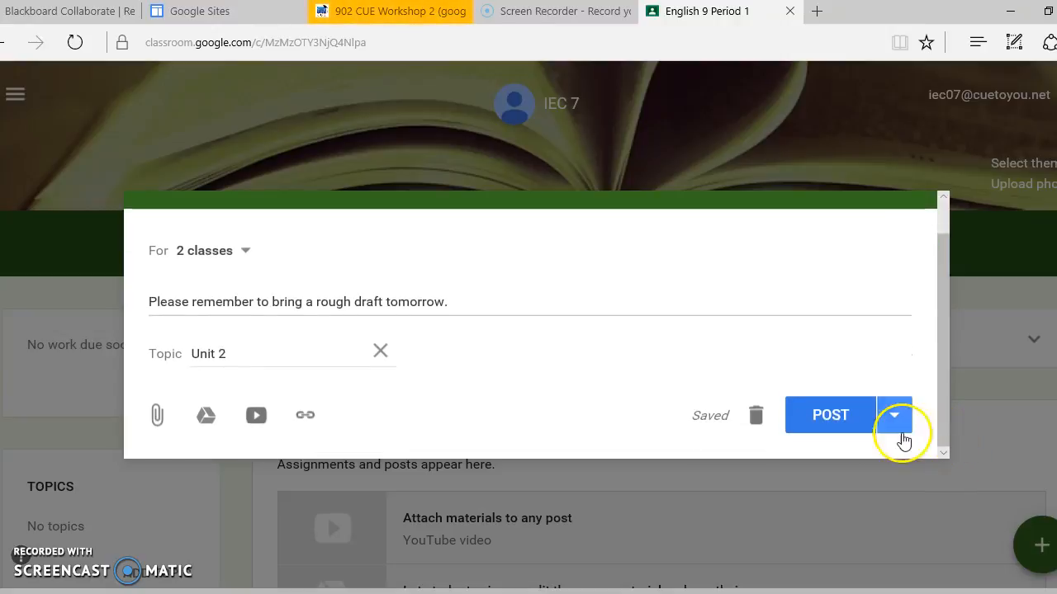
{"action": "left_click", "coordinate": [840, 421]}
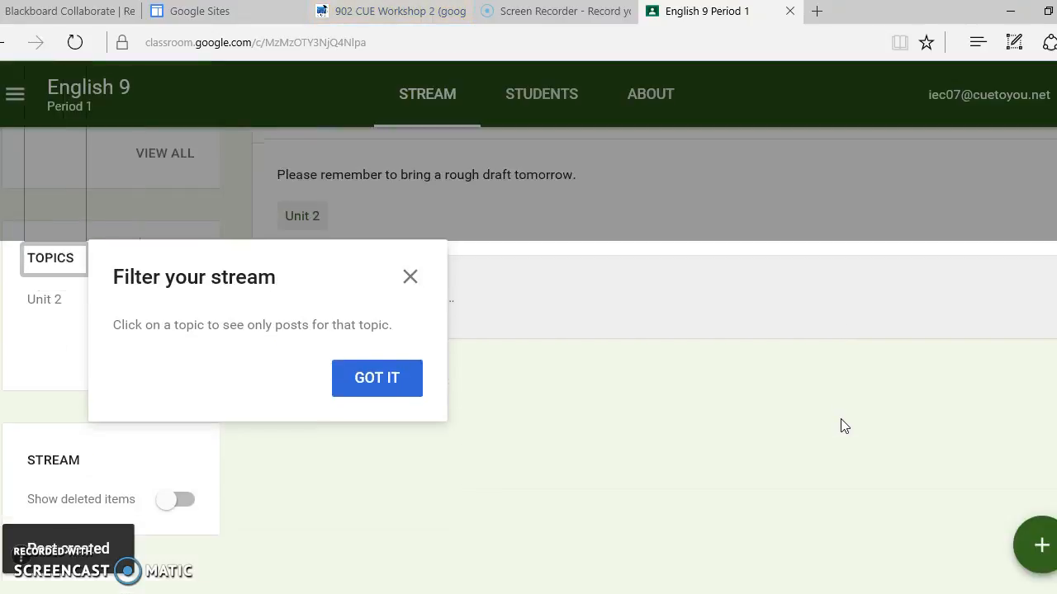
{"action": "left_click", "coordinate": [381, 390]}
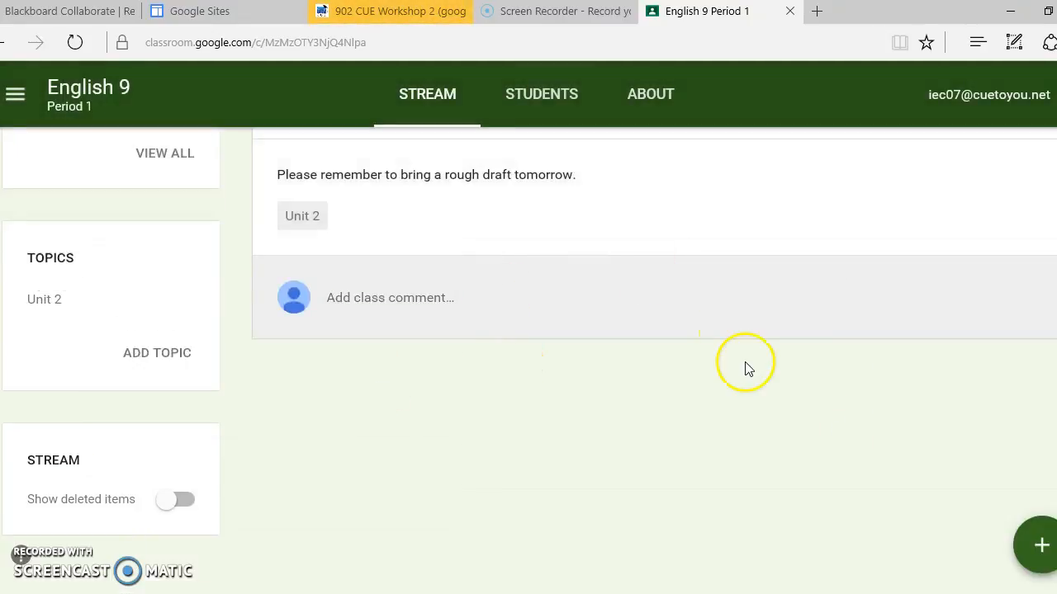
Add a topic named Unit 3 to the class's topic list.
{"action": "scroll", "coordinate": [745, 364], "scroll_direction": "up", "scroll_amount": 2}
{"action": "scroll", "coordinate": [746, 369], "scroll_direction": "up", "scroll_amount": 1}
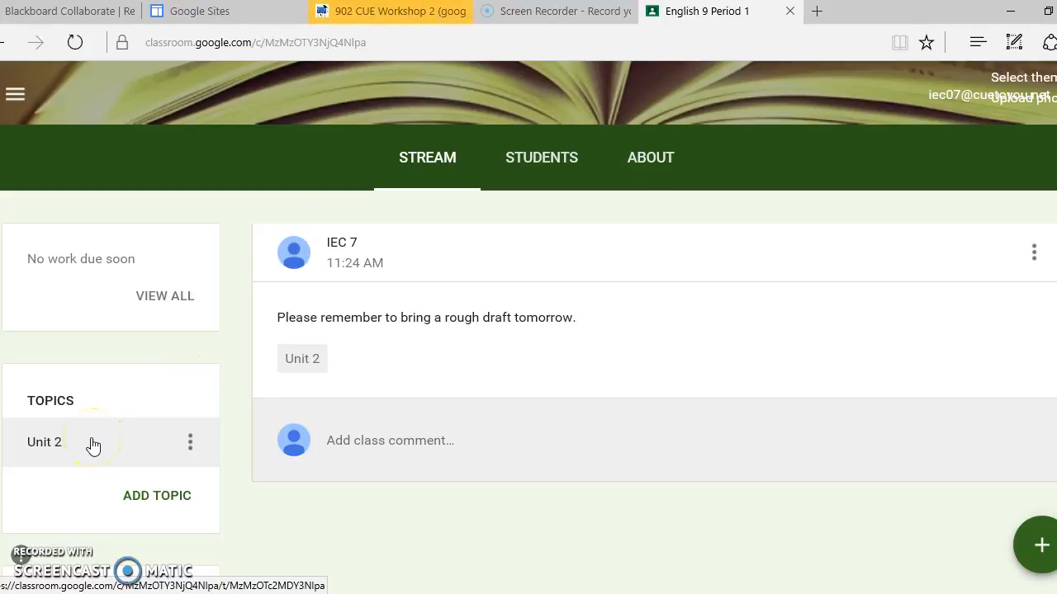
{"action": "scroll", "coordinate": [91, 450], "scroll_direction": "down", "scroll_amount": 1}
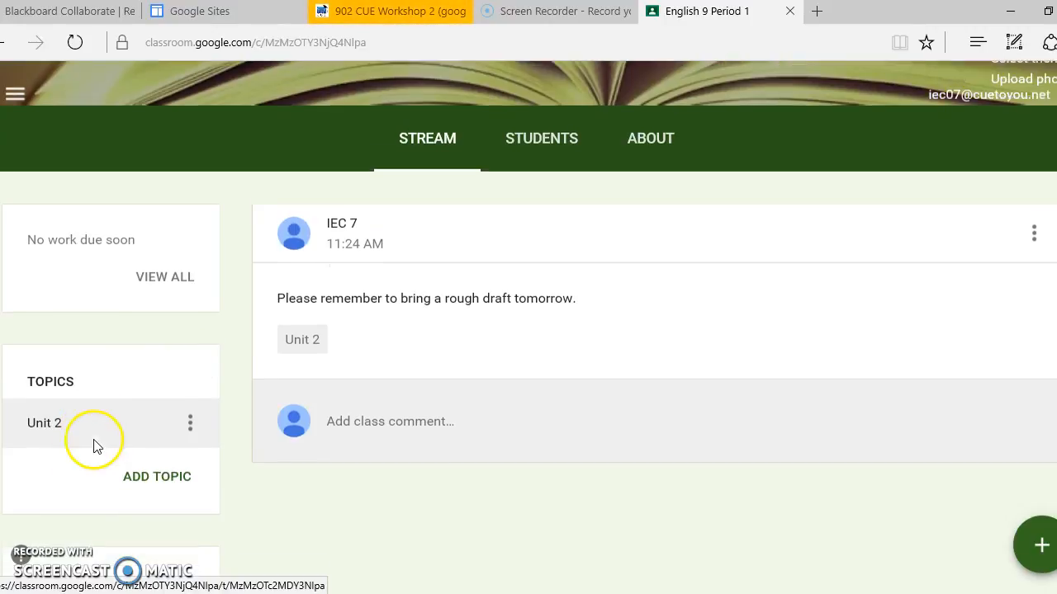
{"action": "left_click", "coordinate": [163, 437]}
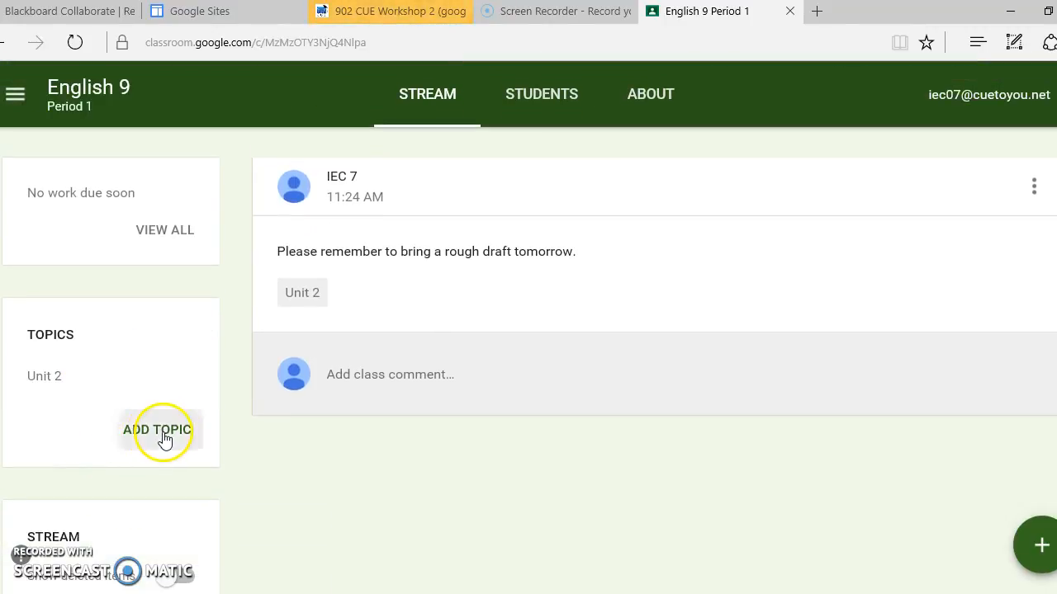
{"action": "type", "text": "Unit 3"}
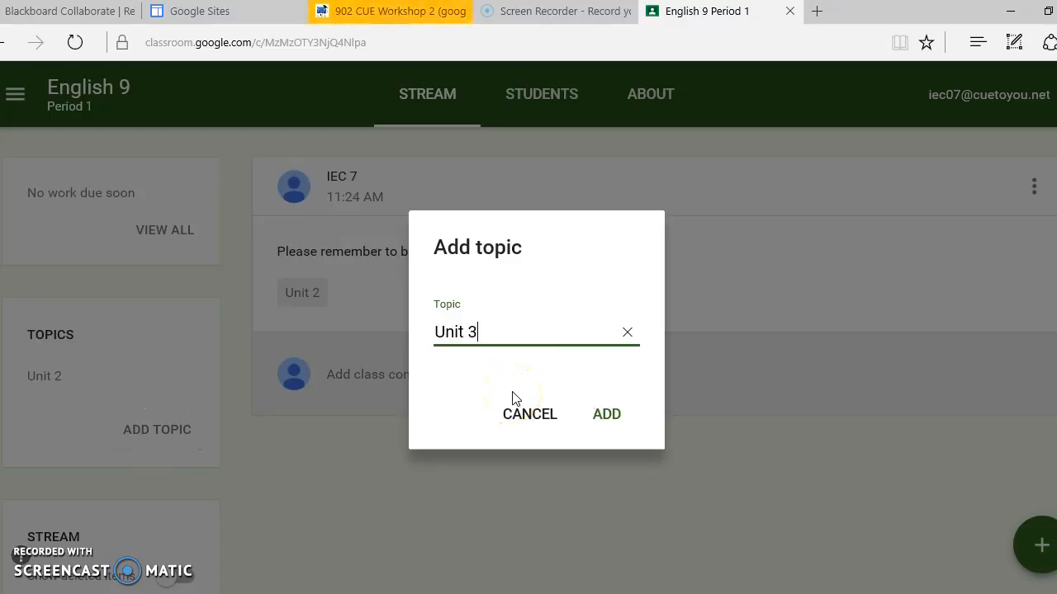
{"action": "left_click", "coordinate": [611, 417]}
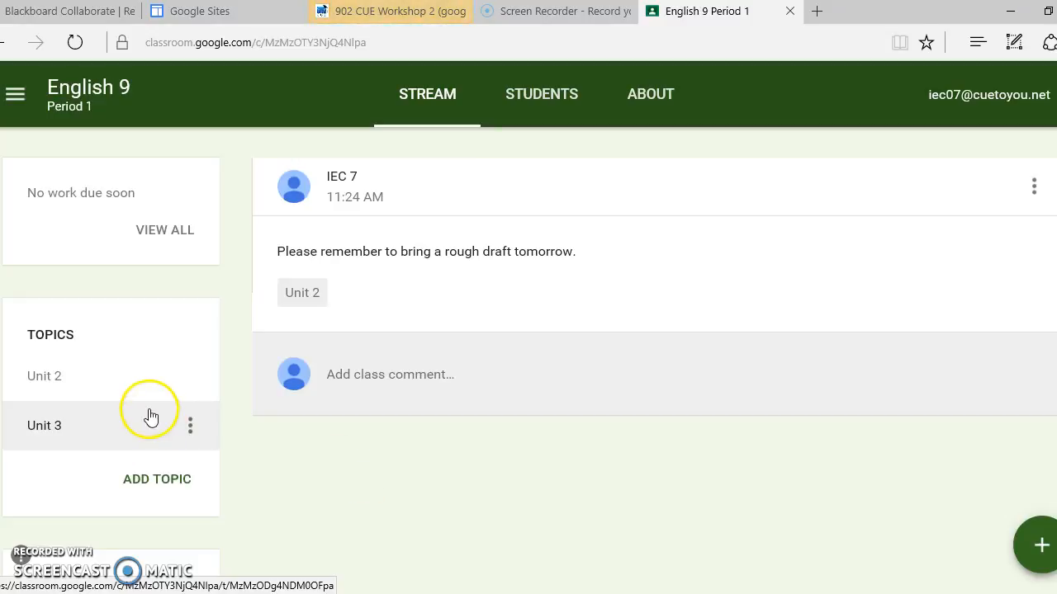
Add another topic named Unit 4 to the class's topic list.
{"action": "left_click", "coordinate": [157, 483]}
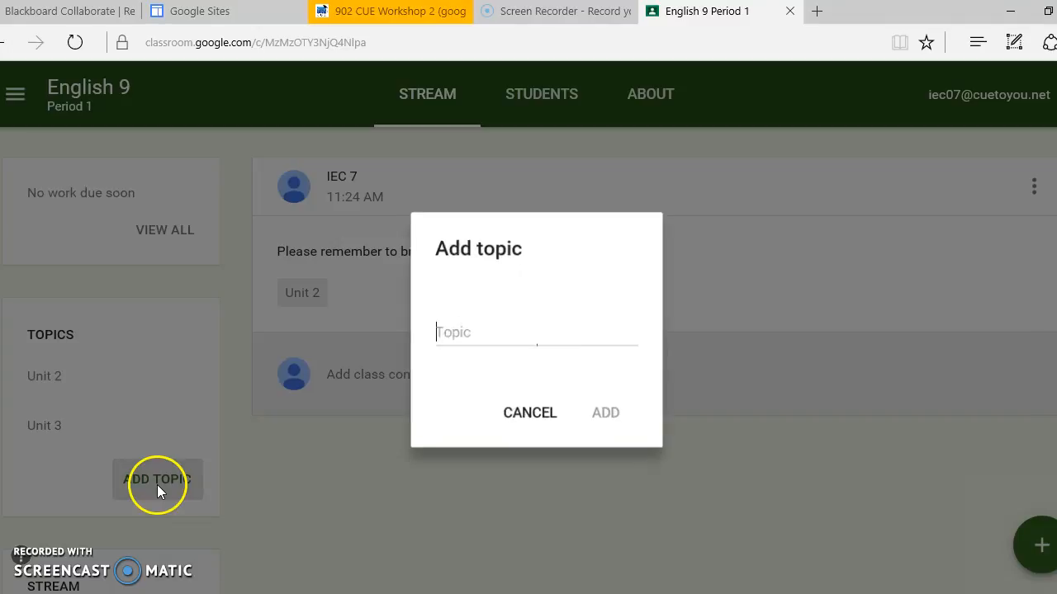
{"action": "type", "text": "uNIT 4"}
{"action": "key", "text": "BackSpace"}
{"action": "key", "text": "BackSpace"}
{"action": "key", "text": "BackSpace"}
{"action": "key", "text": "BackSpace"}
{"action": "key", "text": "BackSpace"}
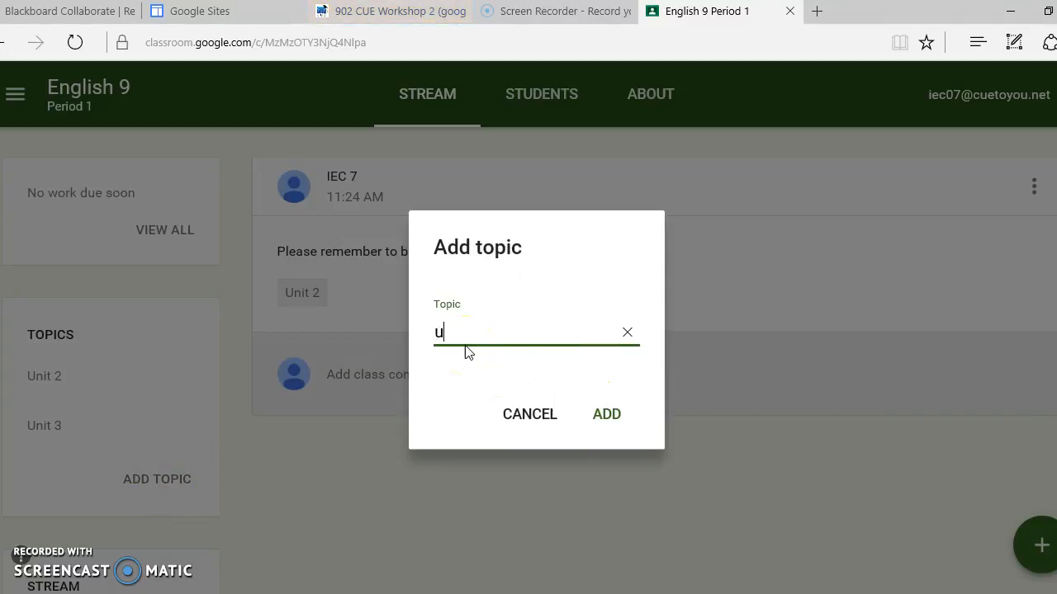
{"action": "key", "text": "BackSpace"}
{"action": "type", "text": "Unit 4"}
{"action": "left_click", "coordinate": [606, 414]}
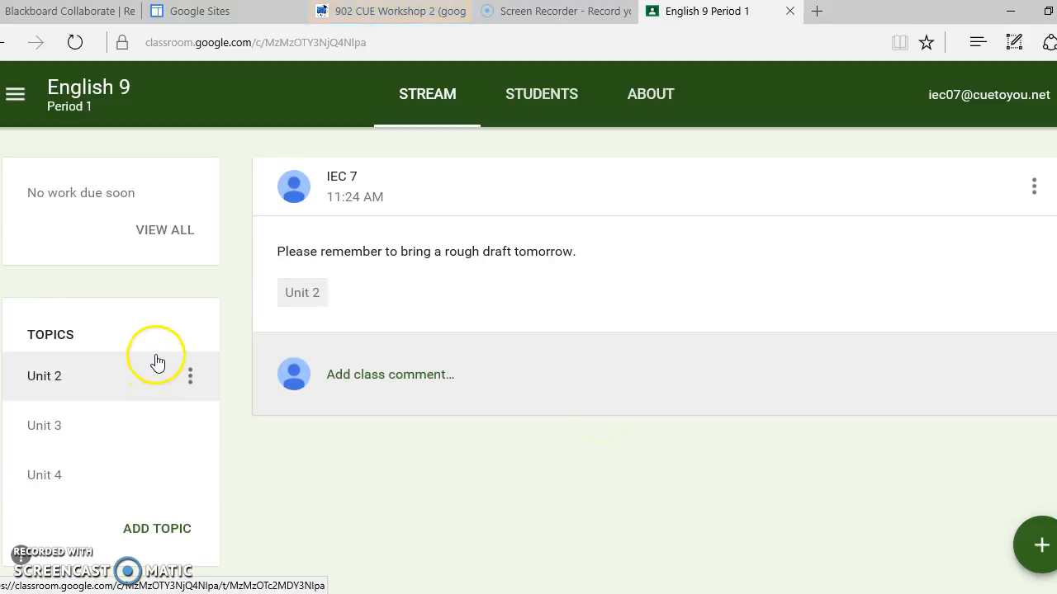
View the posts filtered by Unit 3 and by Unit 2, and return to the class stream.
{"action": "left_click", "coordinate": [145, 441]}
{"action": "left_click", "coordinate": [62, 424]}
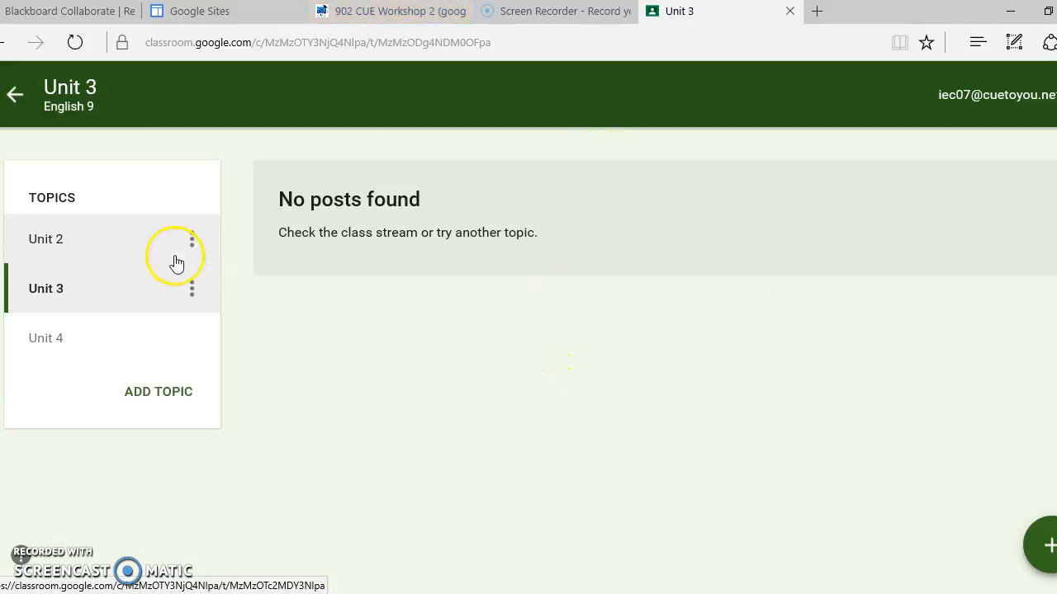
{"action": "left_click", "coordinate": [123, 250]}
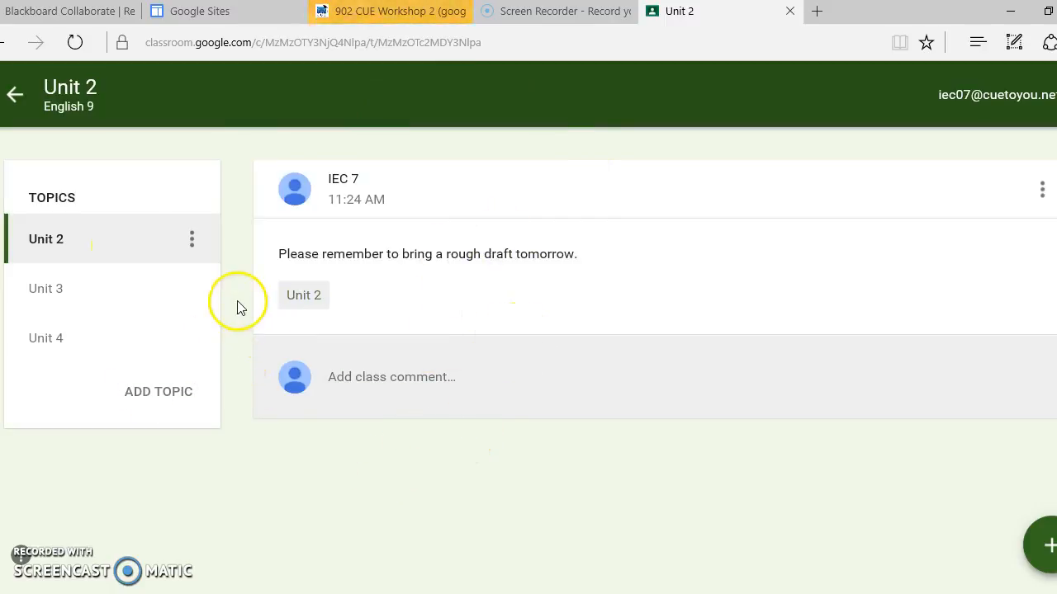
{"action": "left_click", "coordinate": [14, 98]}
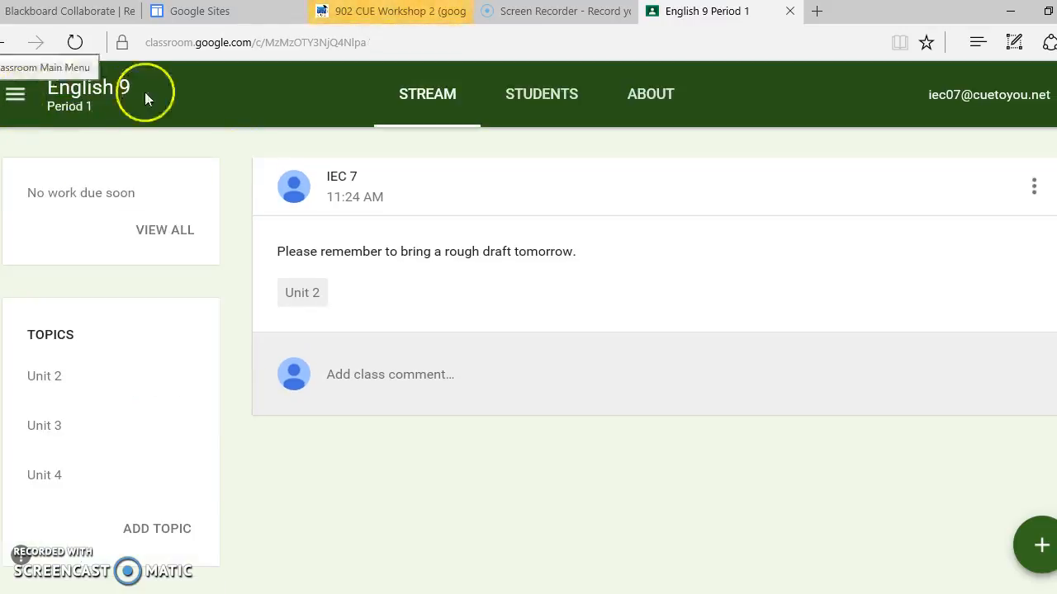
Look over the class stream, open the class's student page and dismiss the class permissions tip.
{"action": "scroll", "coordinate": [268, 295], "scroll_direction": "up", "scroll_amount": 4}
{"action": "scroll", "coordinate": [268, 295], "scroll_direction": "down", "scroll_amount": 1}
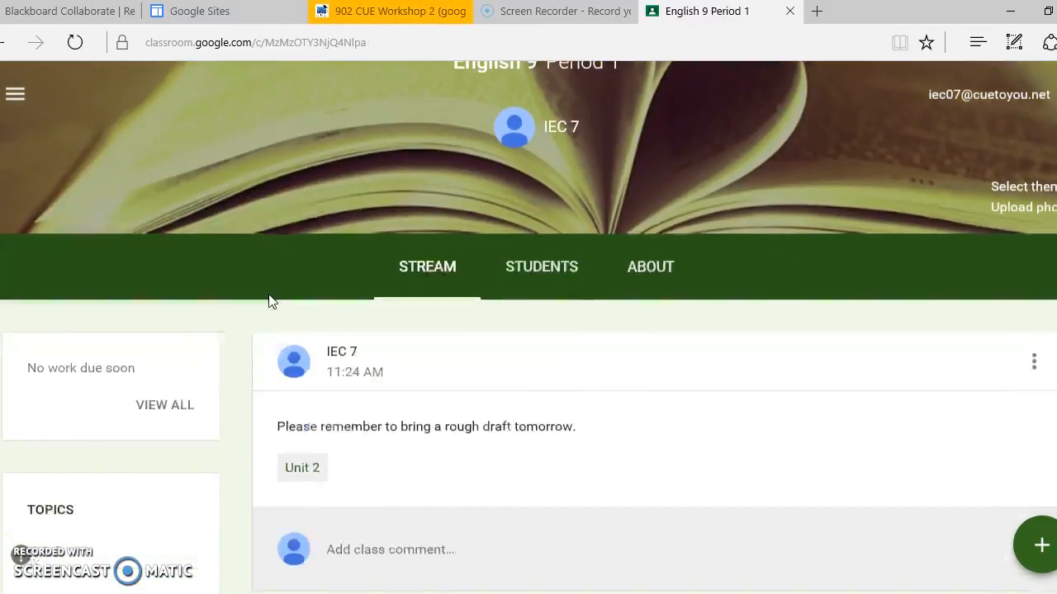
{"action": "scroll", "coordinate": [270, 300], "scroll_direction": "down", "scroll_amount": 5}
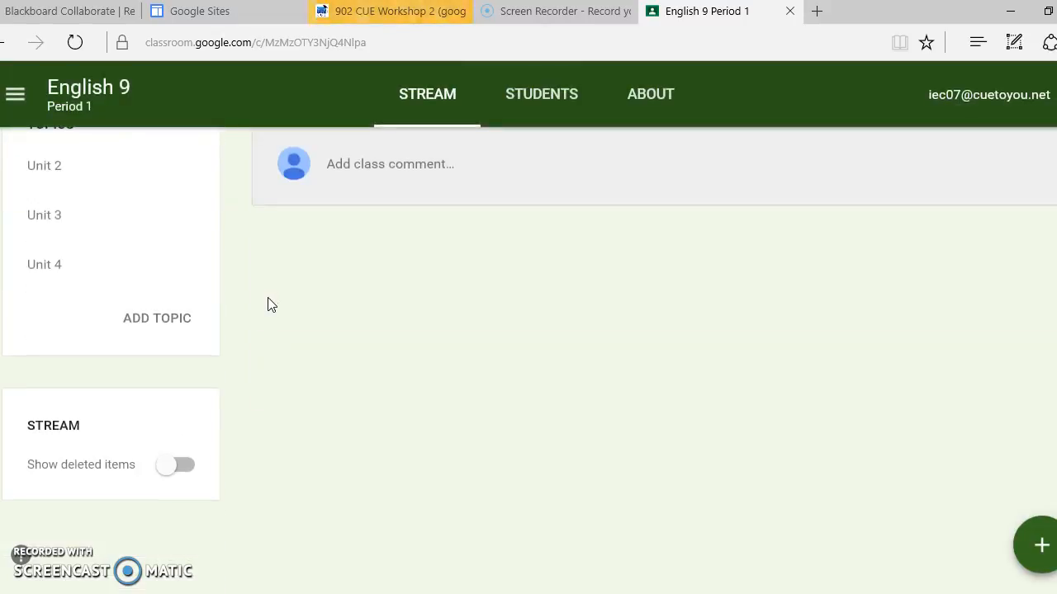
{"action": "scroll", "coordinate": [268, 299], "scroll_direction": "up", "scroll_amount": 4}
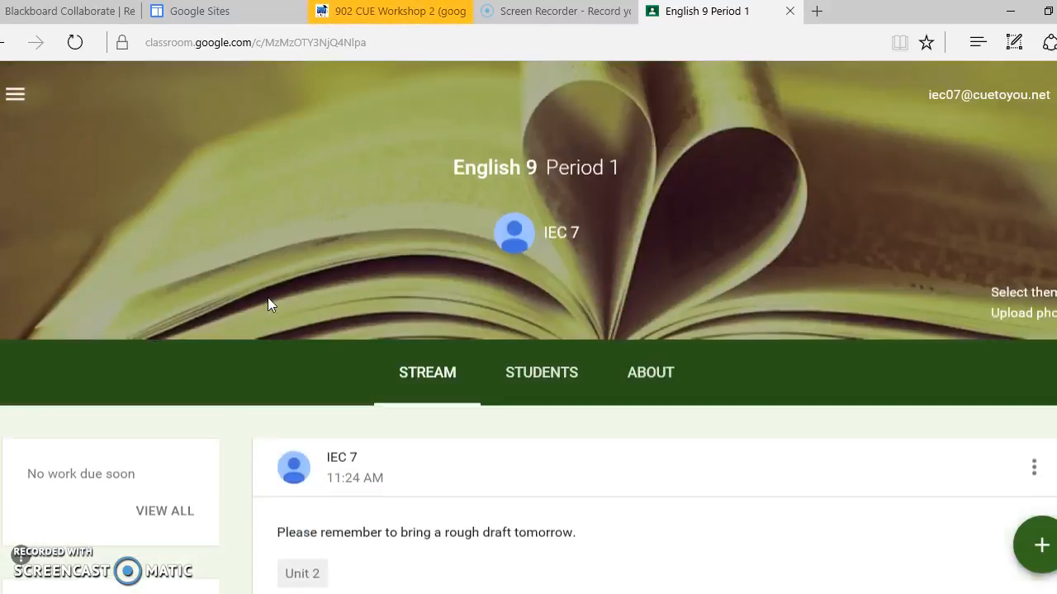
{"action": "left_click", "coordinate": [545, 386]}
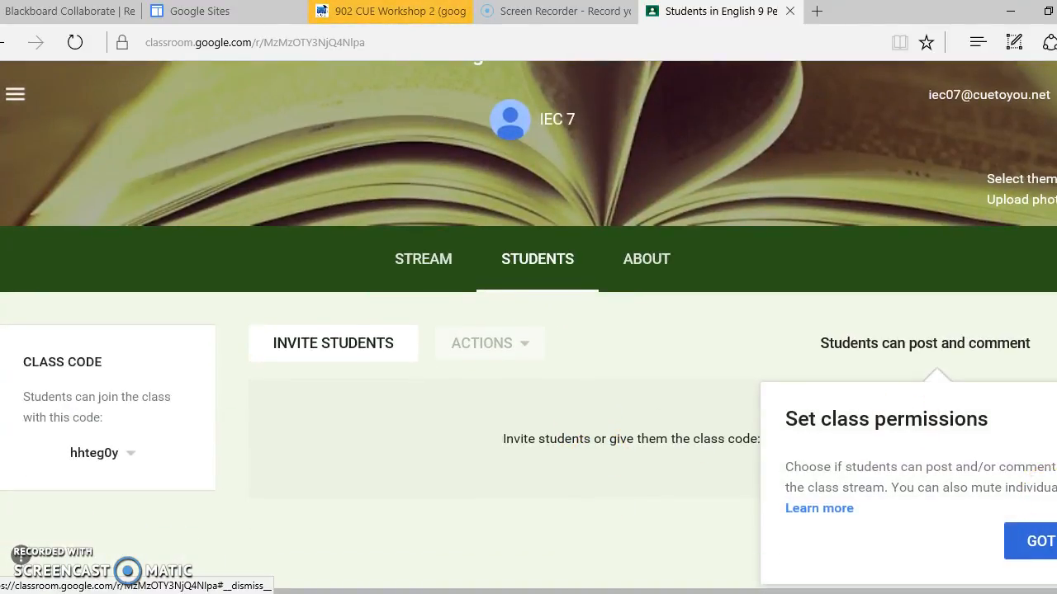
{"action": "left_click", "coordinate": [1039, 540]}
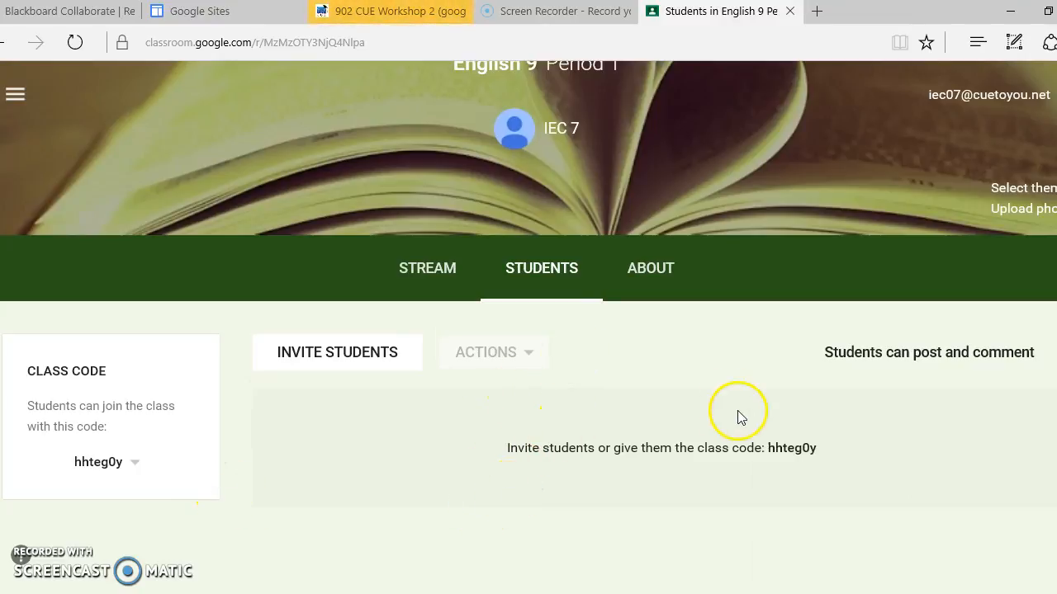
Look at the student post and comment permission options and the class code options without changing any of them.
{"action": "left_click", "coordinate": [922, 363]}
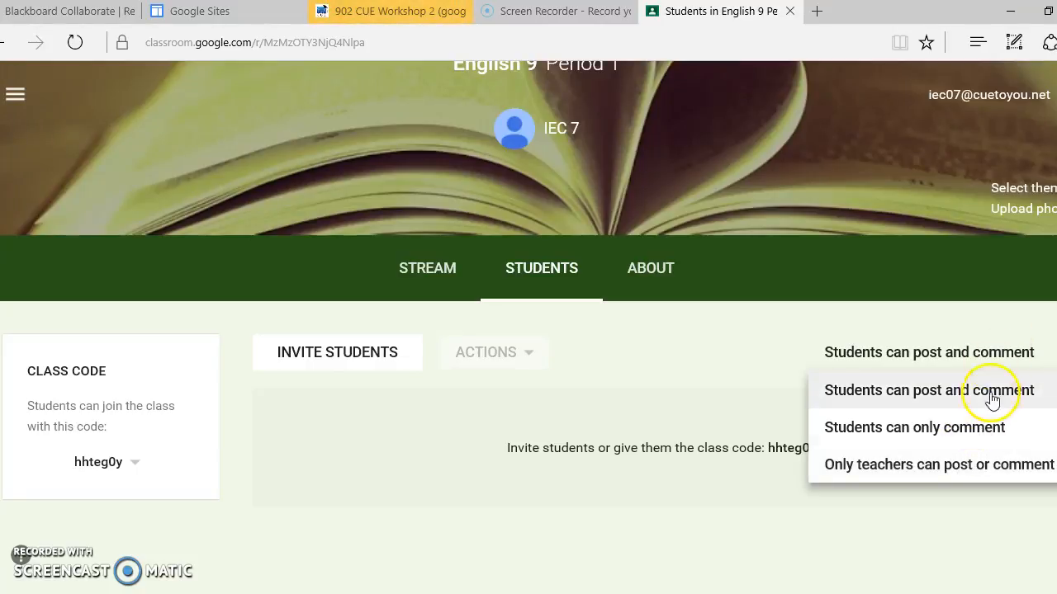
{"action": "left_click", "coordinate": [1003, 353]}
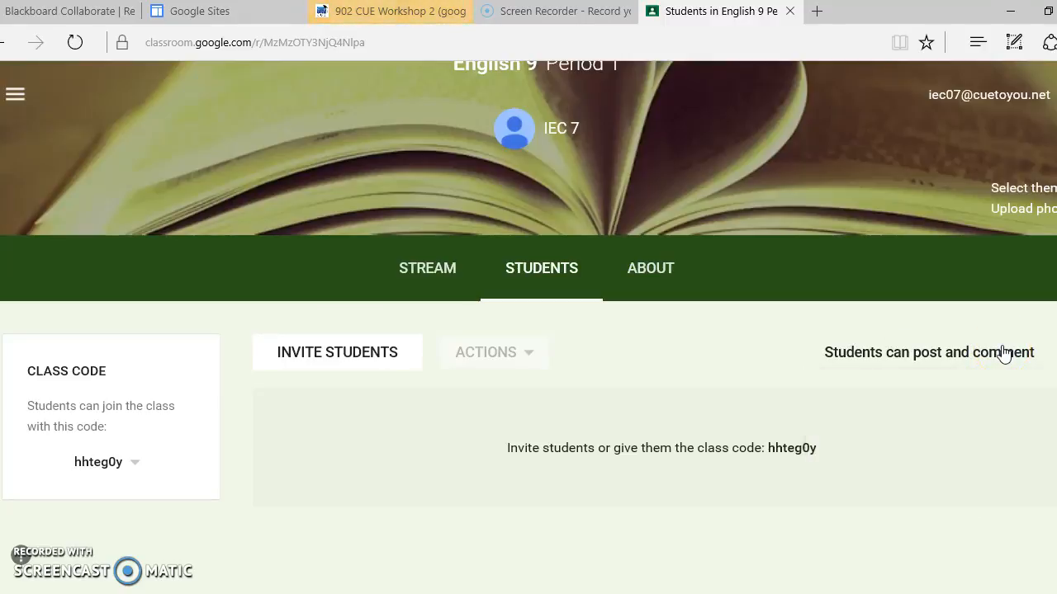
{"action": "left_click", "coordinate": [133, 467]}
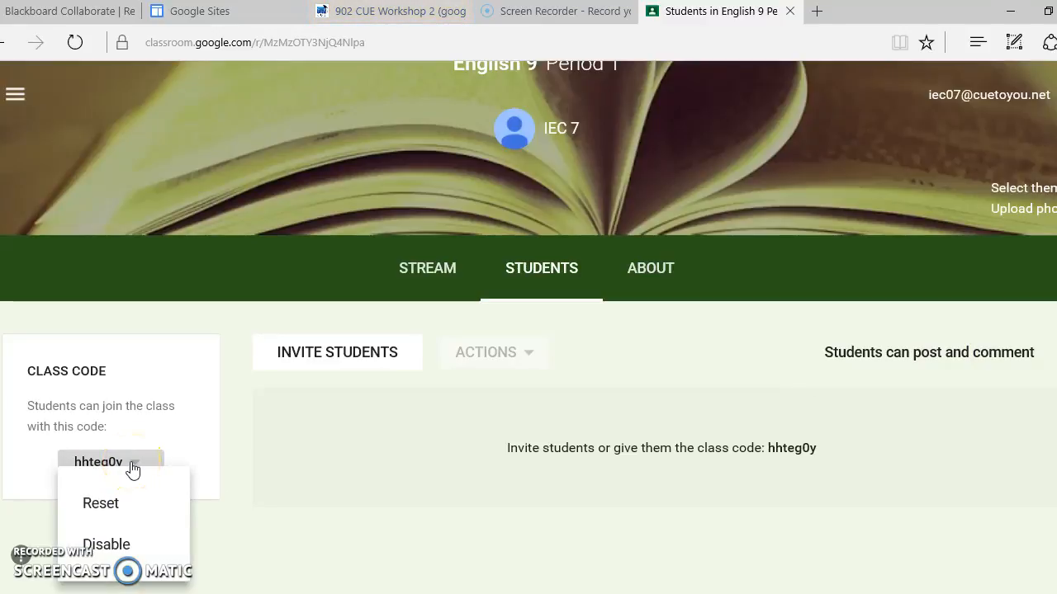
{"action": "double_click", "coordinate": [130, 468]}
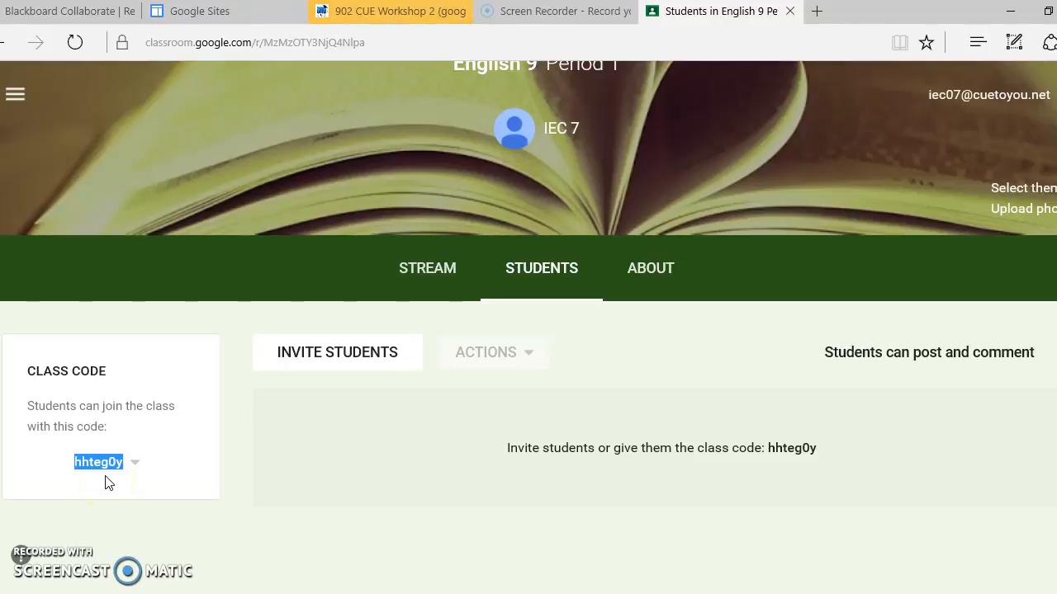
{"action": "left_click", "coordinate": [105, 483]}
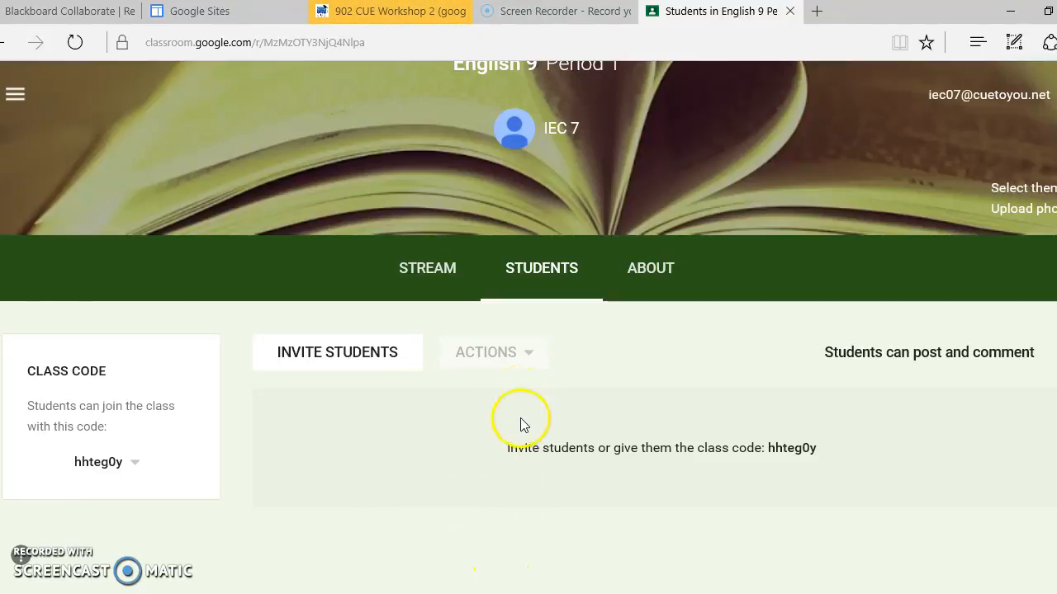
Return to the class stream and create a new assignment titled "Final Essay" for English 9 Period 1.
{"action": "left_click", "coordinate": [431, 270]}
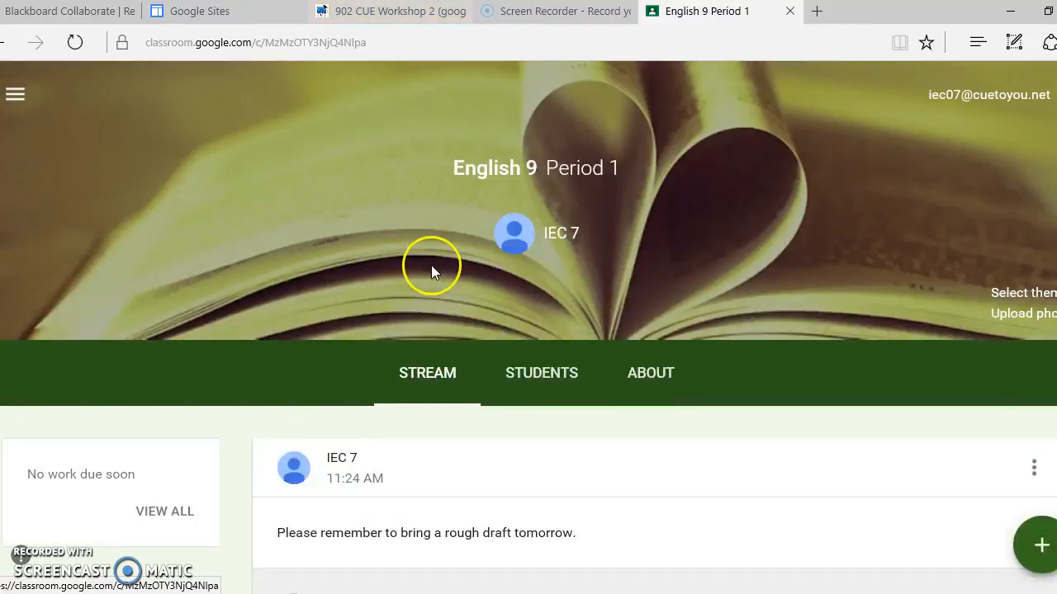
{"action": "scroll", "coordinate": [254, 296], "scroll_direction": "down", "scroll_amount": 2}
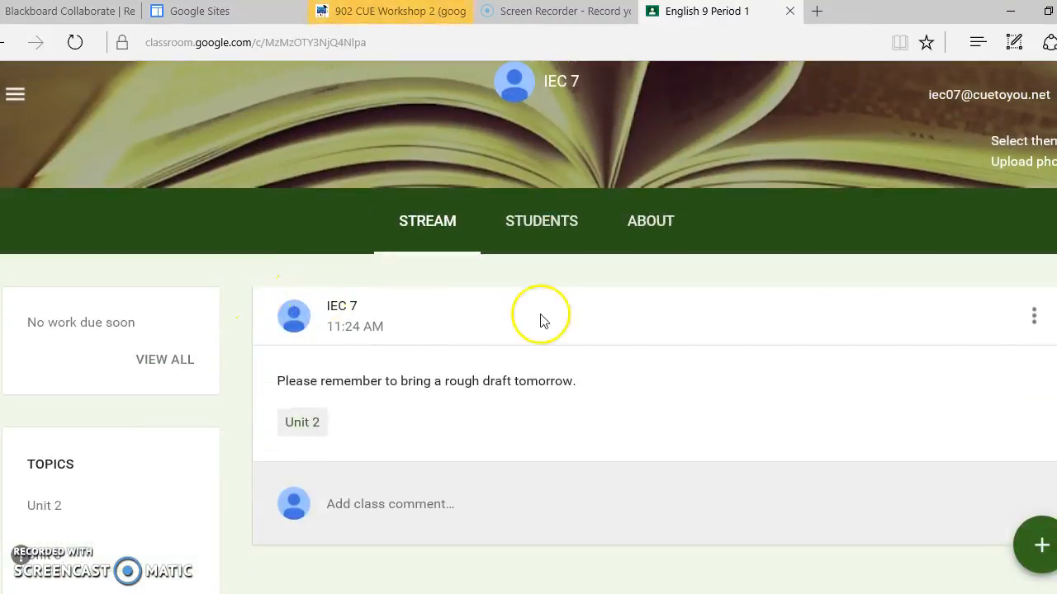
{"action": "mouse_move", "coordinate": [1025, 551]}
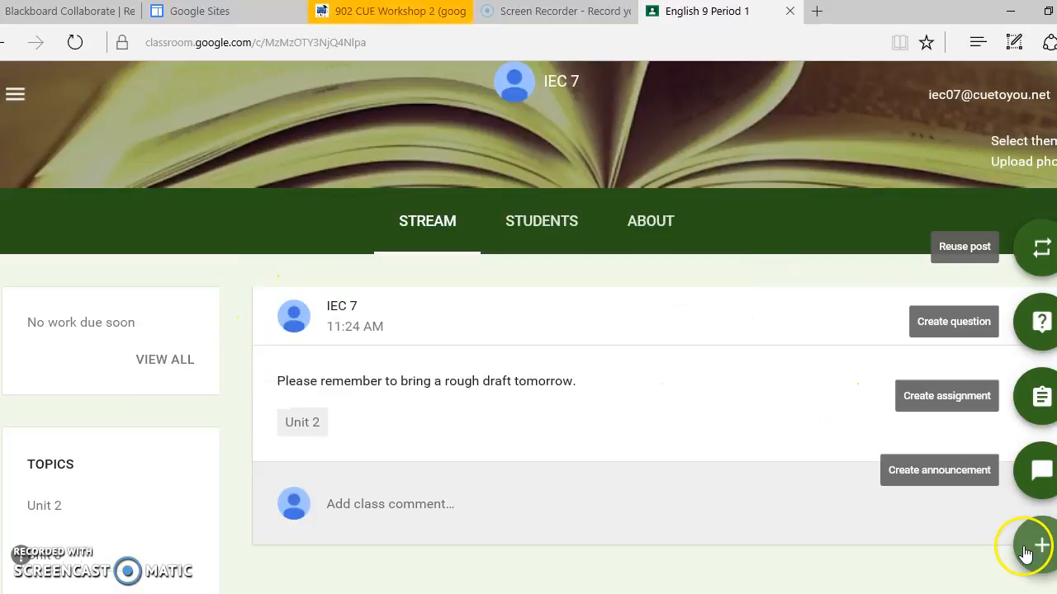
{"action": "left_click", "coordinate": [1039, 408]}
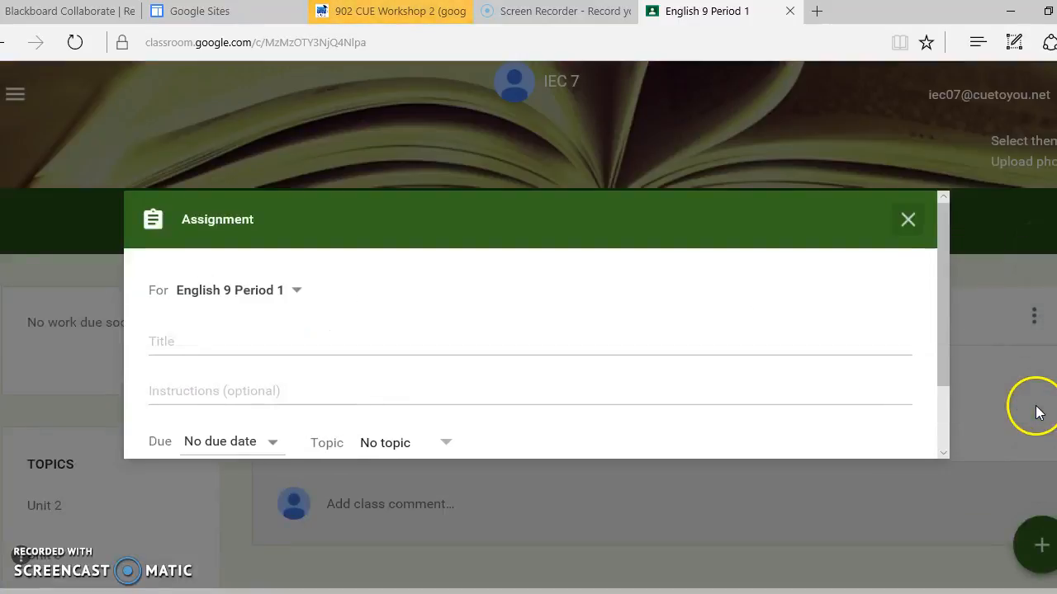
{"action": "left_click", "coordinate": [378, 345]}
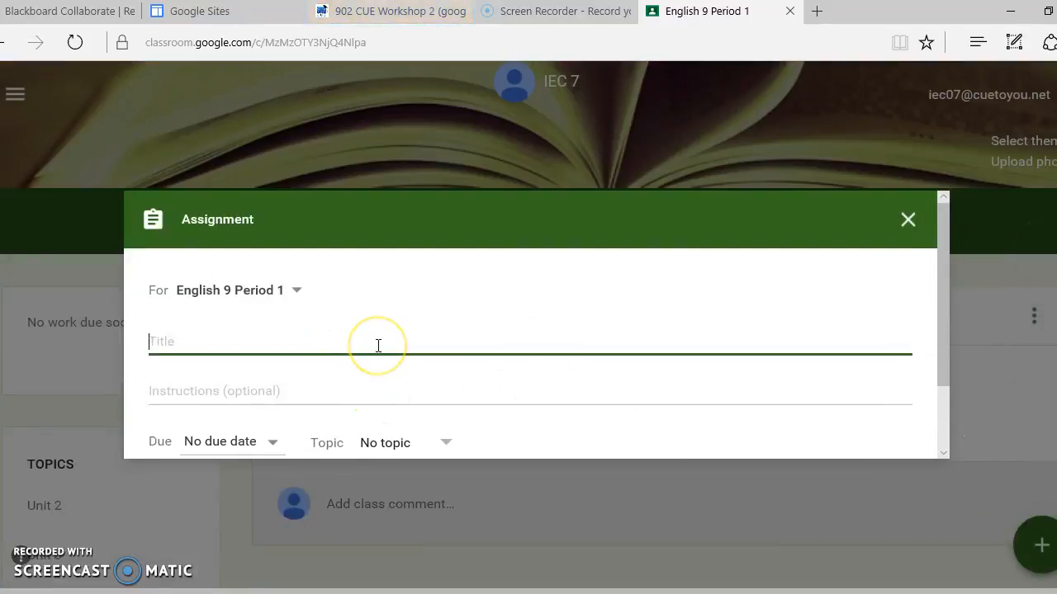
{"action": "type", "text": "Poe"}
{"action": "type", "text": "Final Essay"}
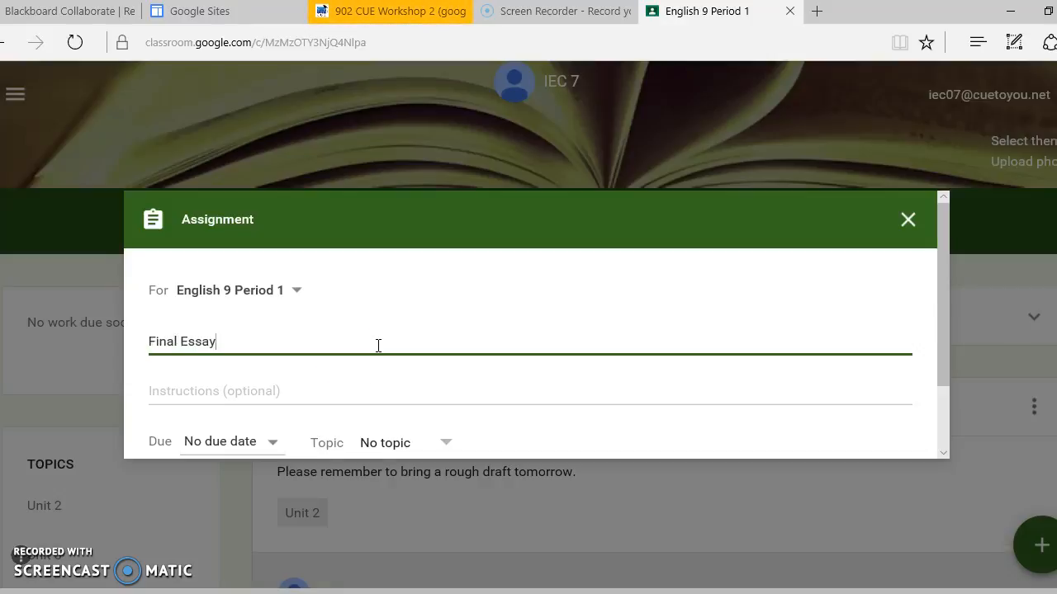
Enter the assignment instructions "Upload your final draft here".
{"action": "left_click", "coordinate": [289, 401]}
{"action": "type", "text": "U"}
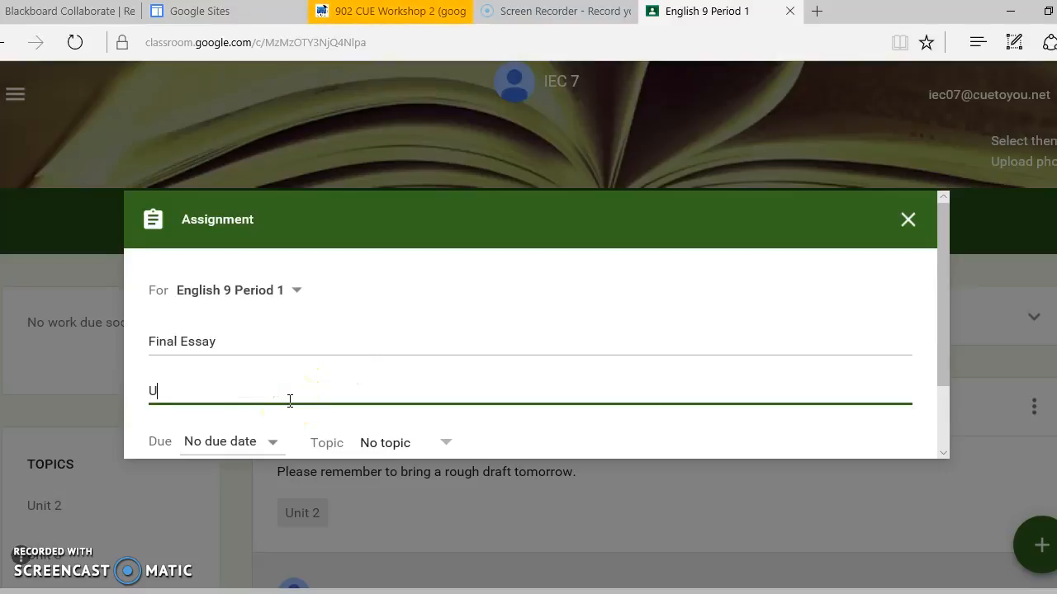
{"action": "type", "text": "pload your final draft here"}
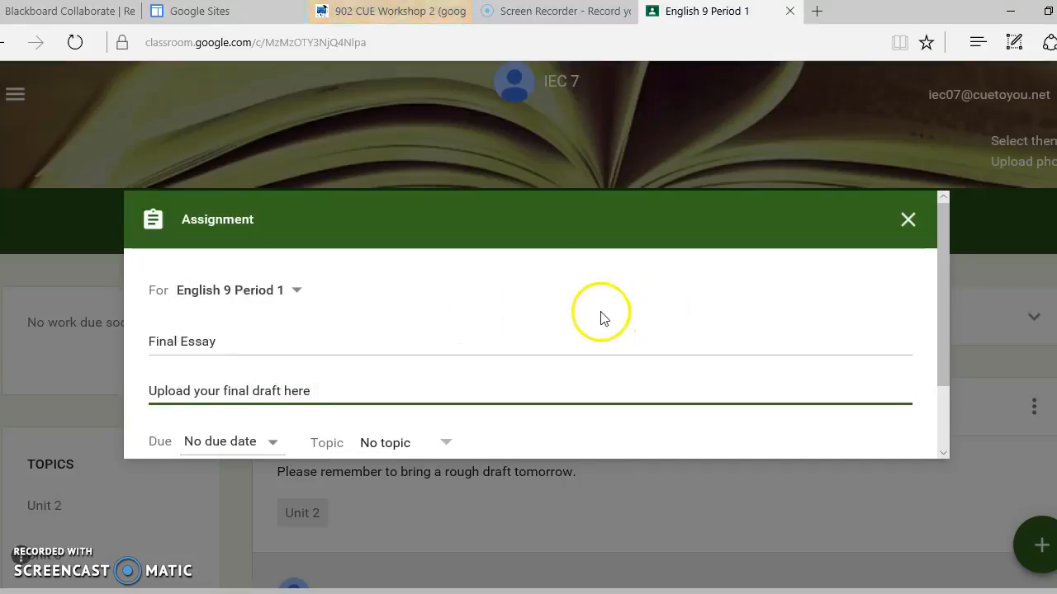
Set the Final Essay assignment's due date to Dec 16, 2016 at 10:00 PM and its topic to Unit 2.
{"action": "scroll", "coordinate": [600, 316], "scroll_direction": "down", "scroll_amount": 1}
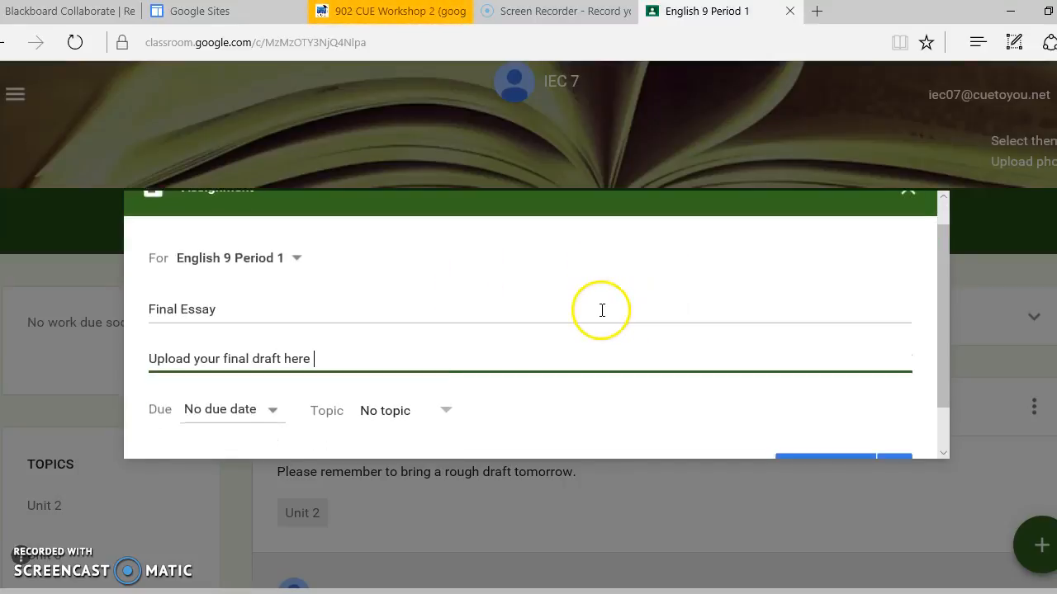
{"action": "left_click", "coordinate": [231, 409]}
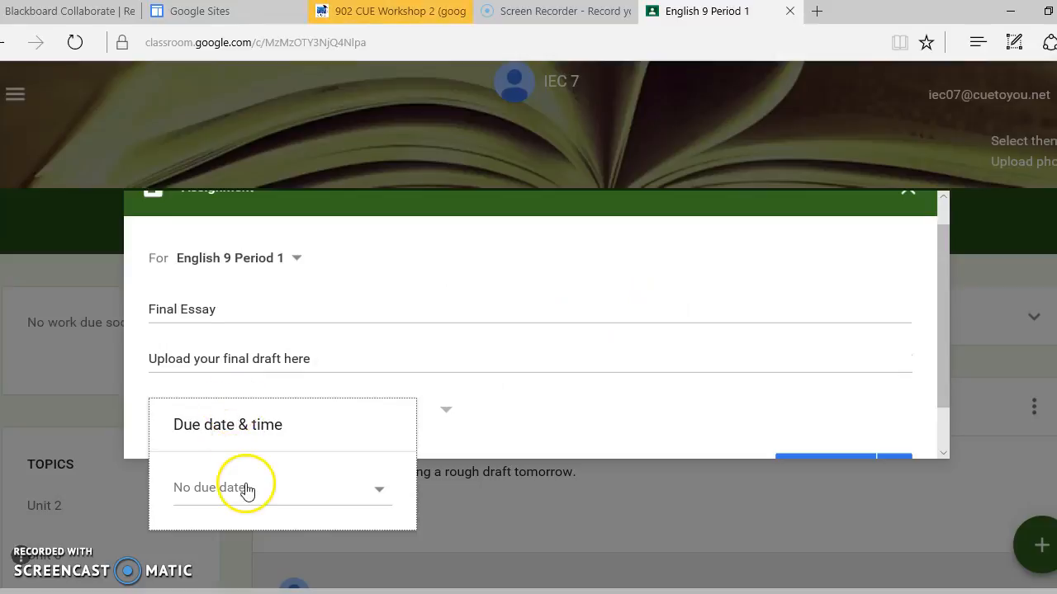
{"action": "left_click", "coordinate": [246, 494]}
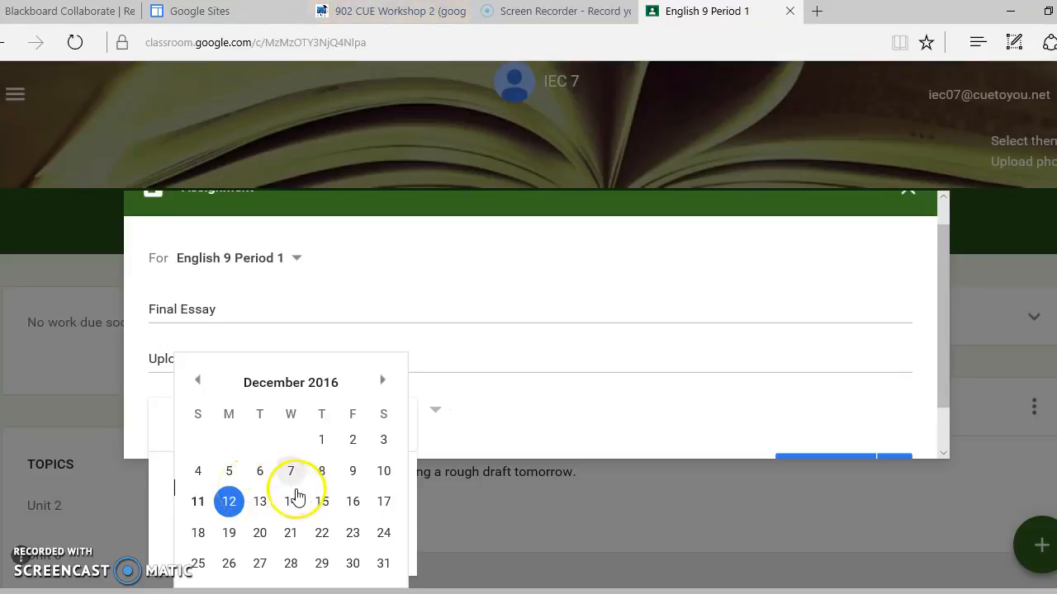
{"action": "left_click", "coordinate": [352, 502]}
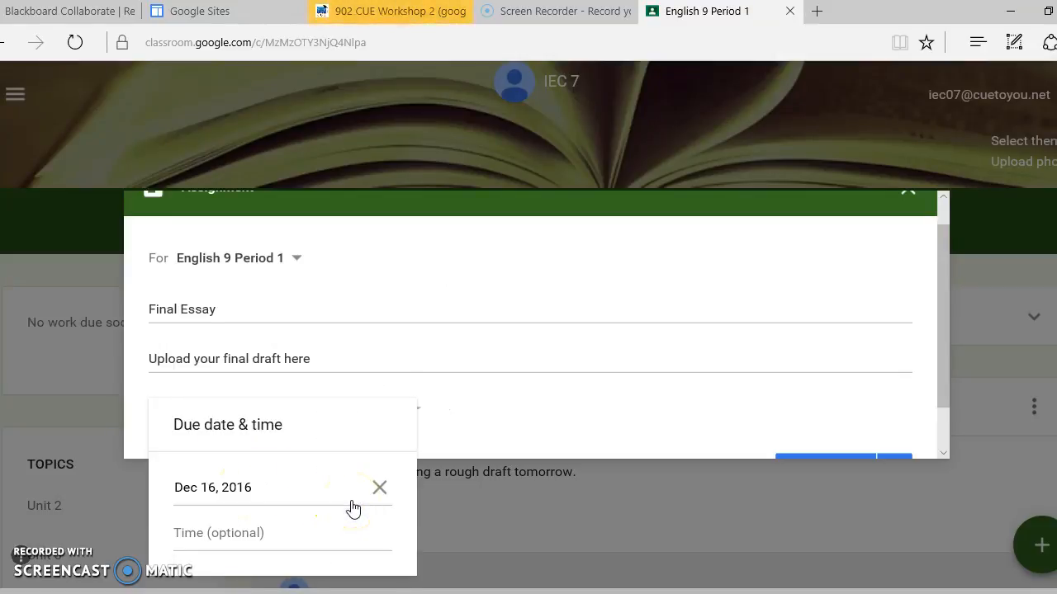
{"action": "left_click", "coordinate": [299, 535]}
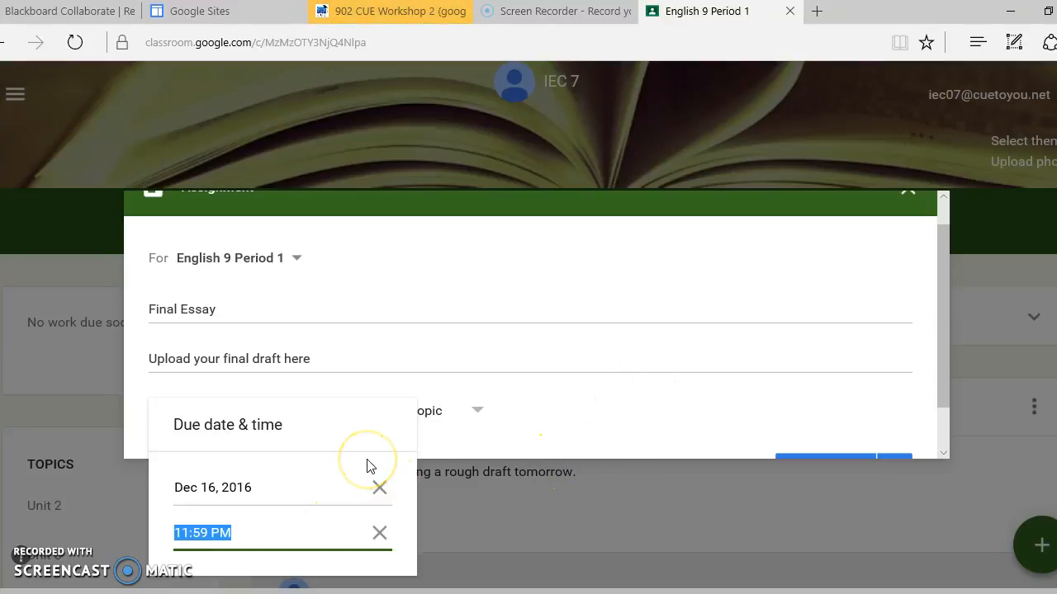
{"action": "type", "text": "10:00"}
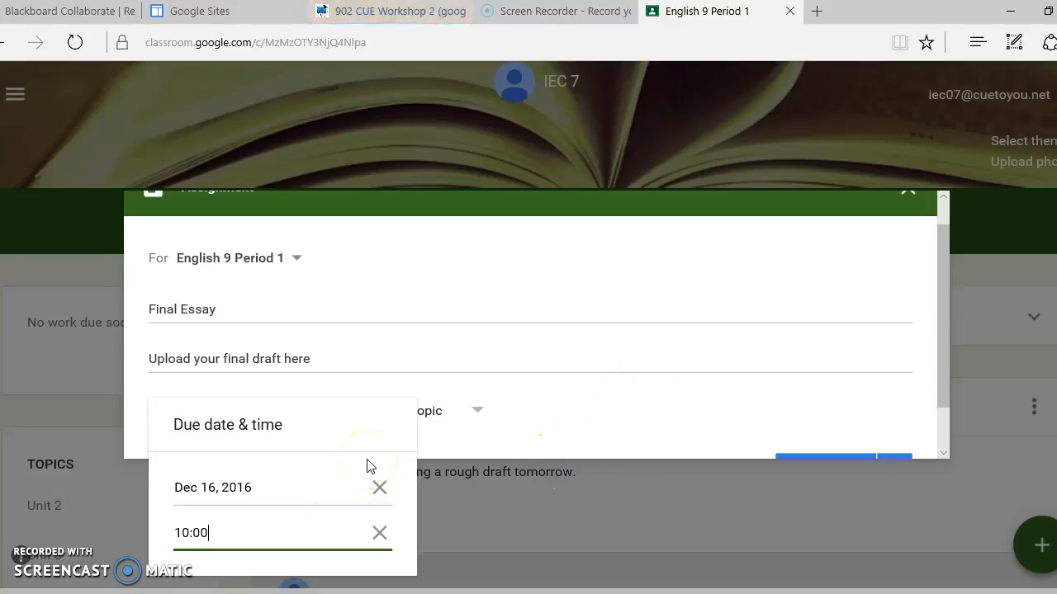
{"action": "type", "text": "pm"}
{"action": "left_click", "coordinate": [526, 450]}
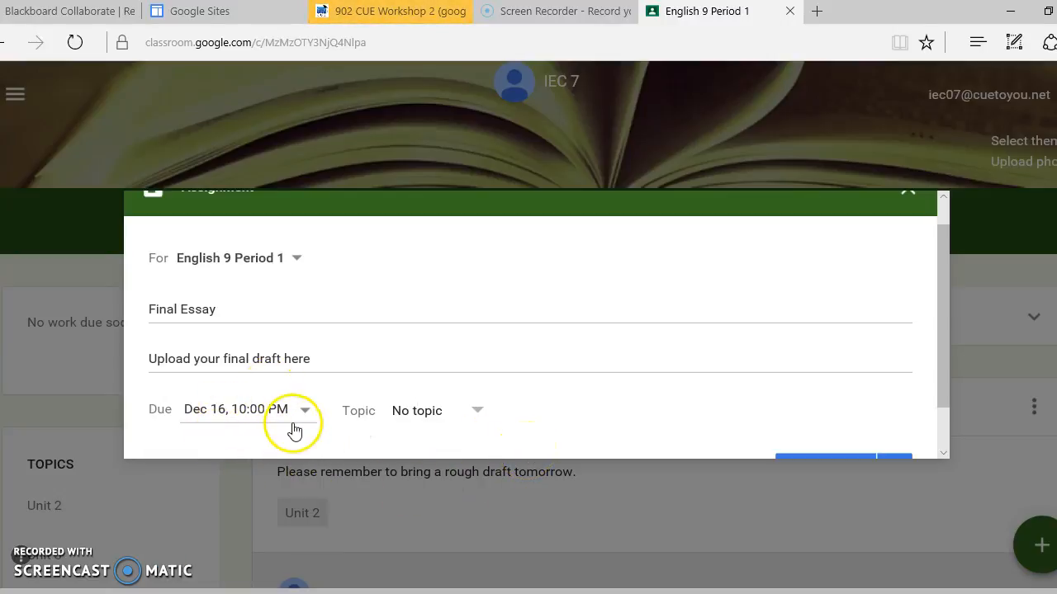
{"action": "left_click", "coordinate": [448, 412]}
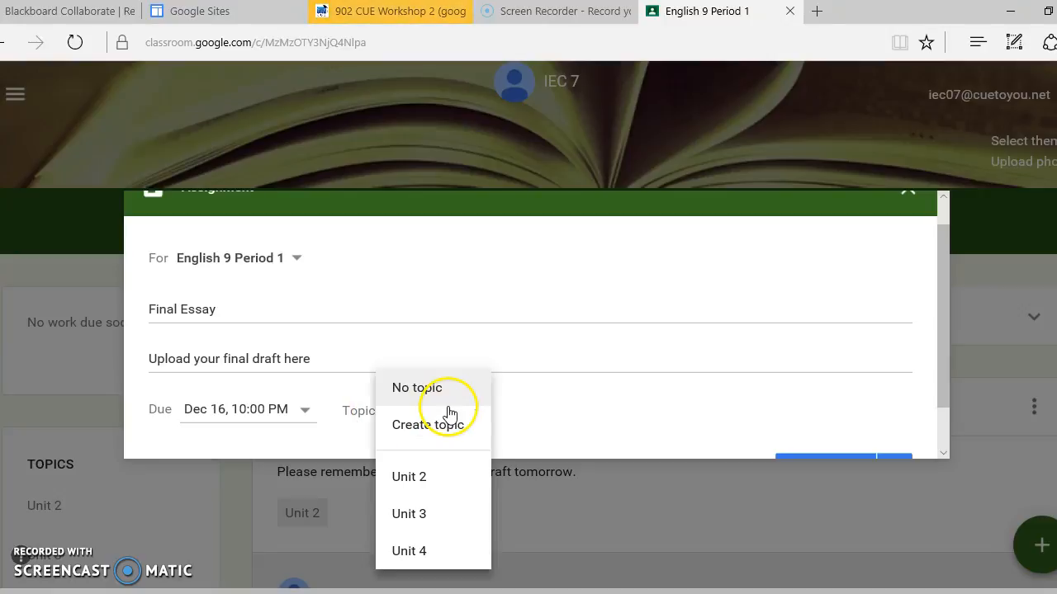
{"action": "left_click", "coordinate": [449, 474]}
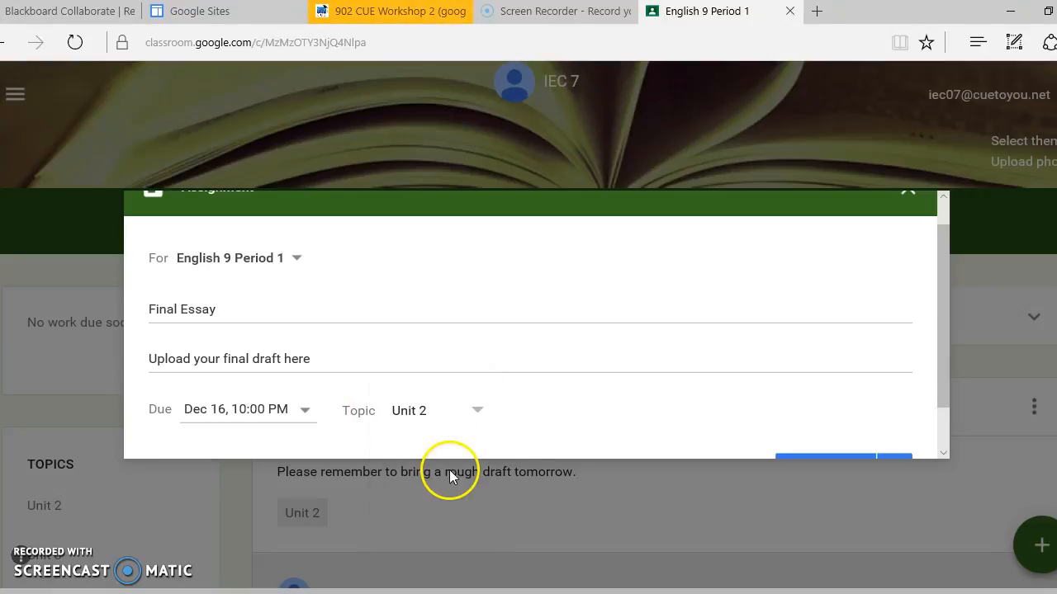
Browse Google Drive for an attachment in the Classroom folder's English 9 Period 1 subfolder, and close the file picker without adding anything.
{"action": "left_click", "coordinate": [944, 439]}
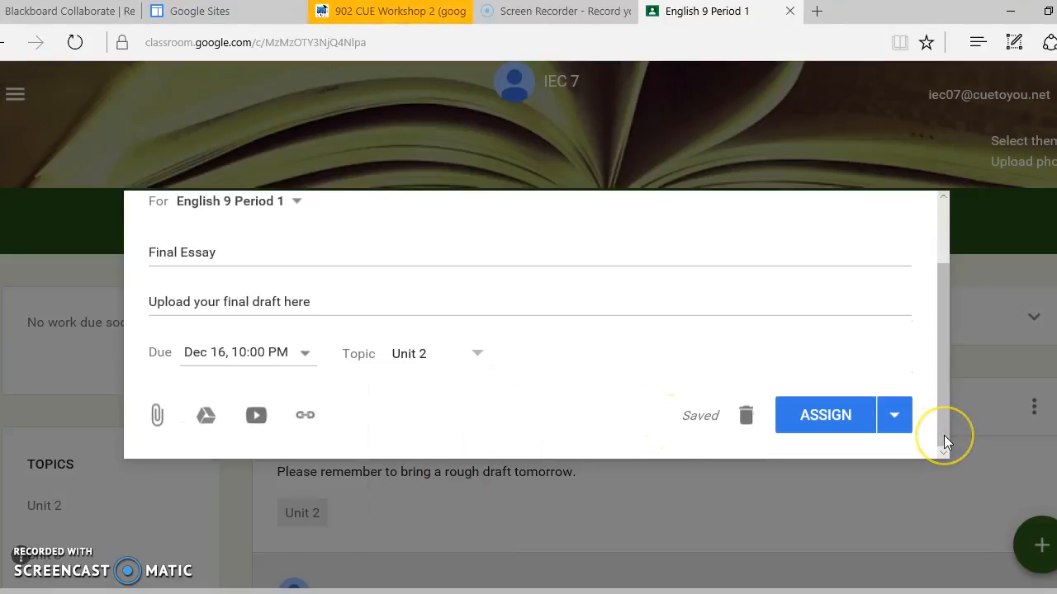
{"action": "left_click", "coordinate": [204, 421]}
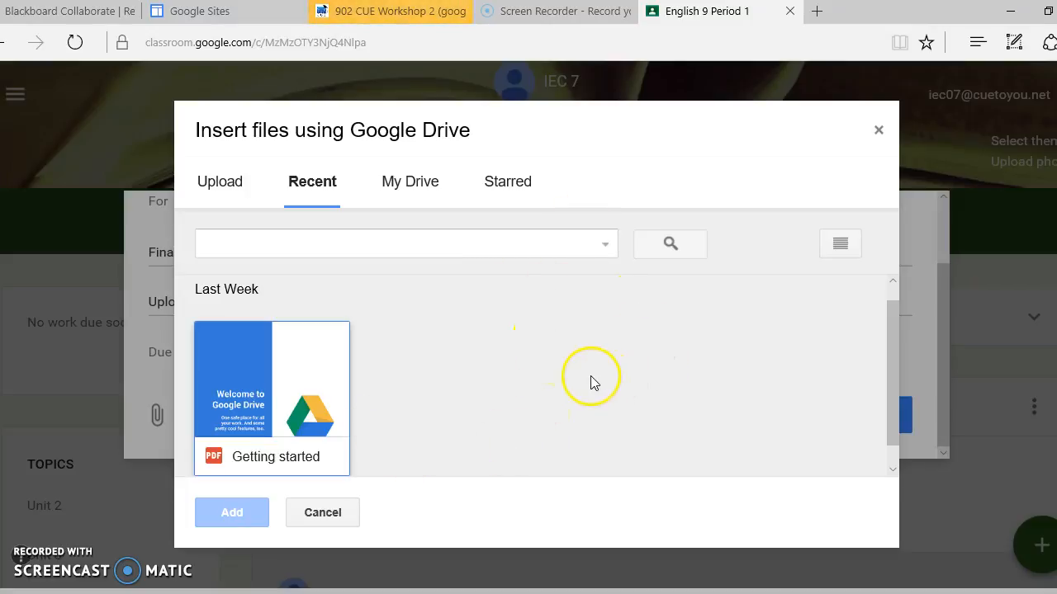
{"action": "left_click", "coordinate": [421, 181]}
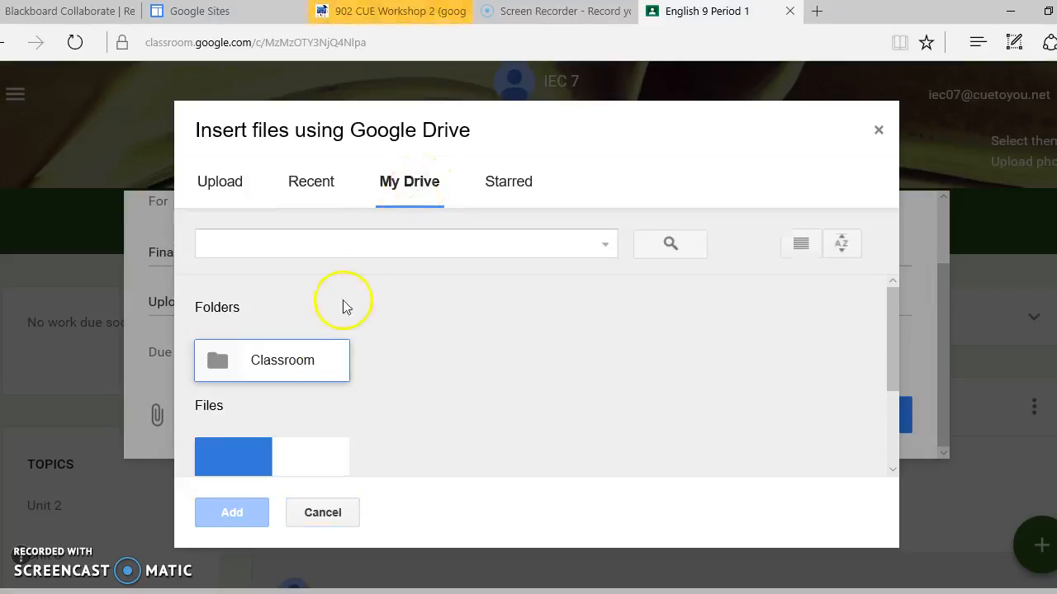
{"action": "double_click", "coordinate": [311, 362]}
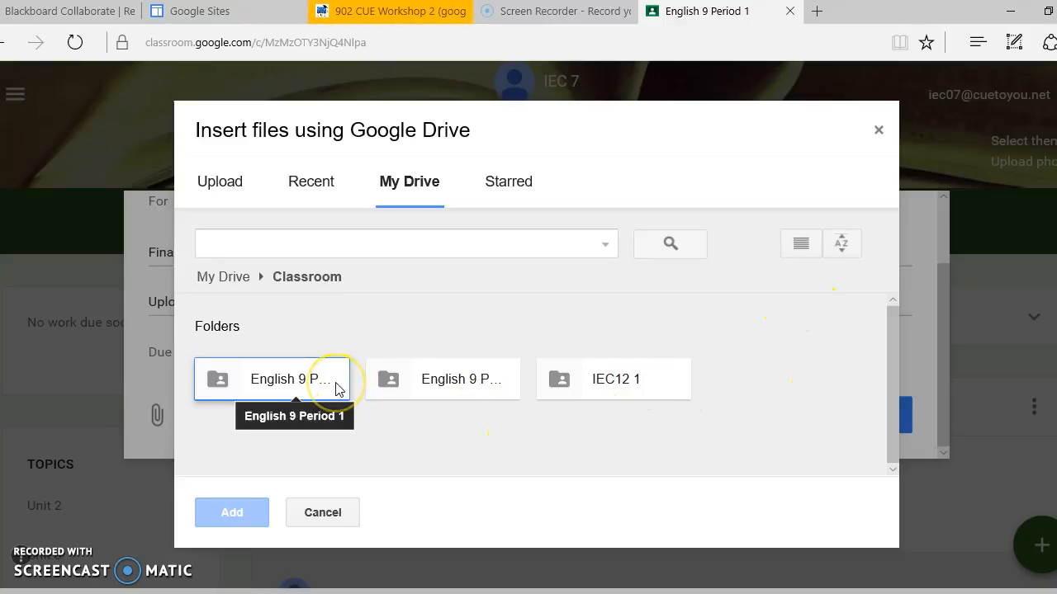
{"action": "double_click", "coordinate": [279, 375]}
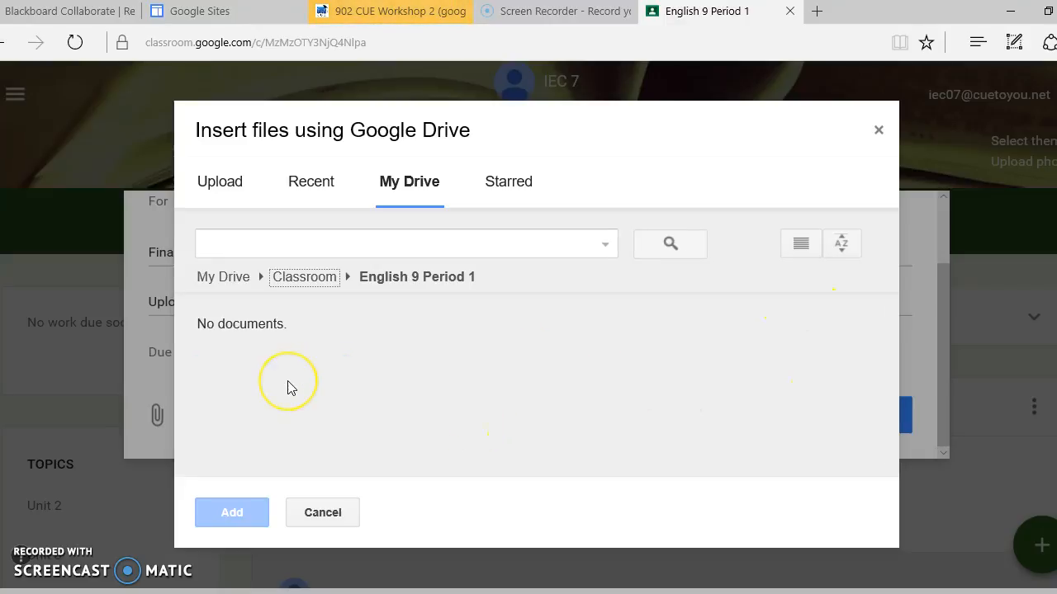
{"action": "left_click", "coordinate": [246, 520]}
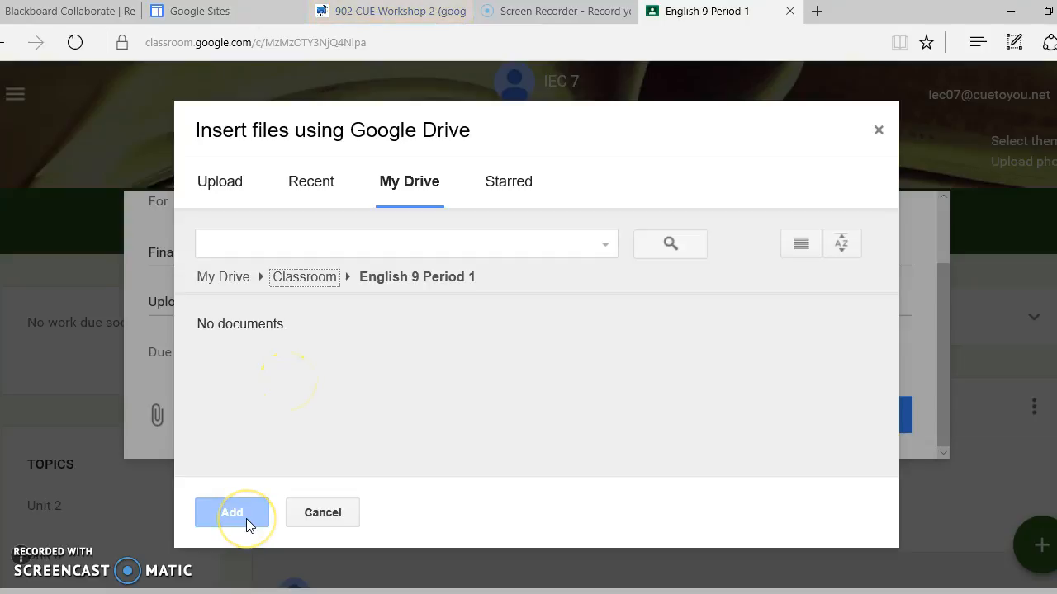
{"action": "left_click", "coordinate": [880, 134]}
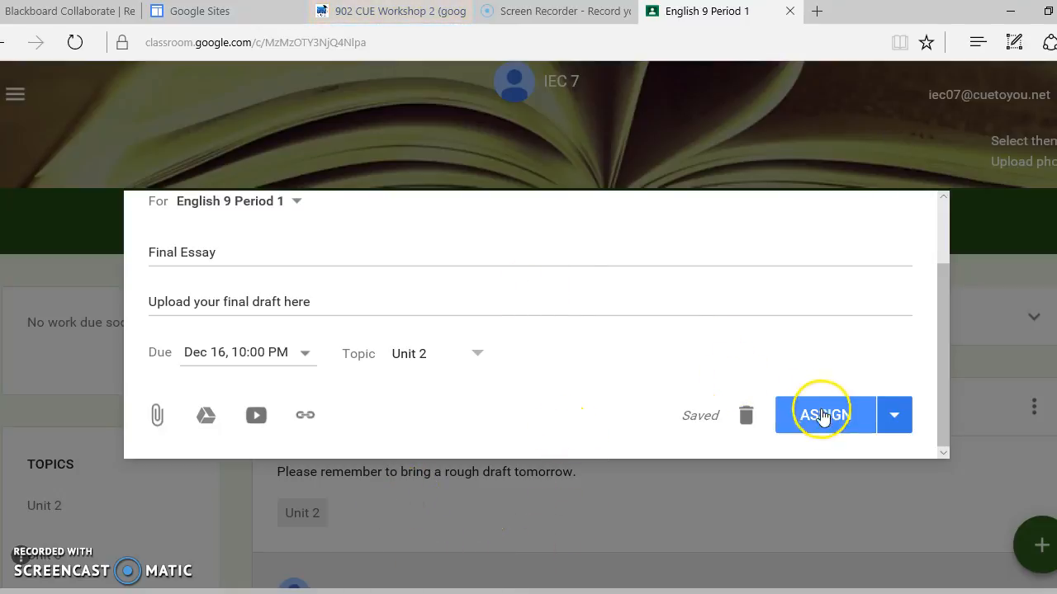
Schedule the Final Essay assignment to be posted on Dec 14, 2016 at 8:00 AM.
{"action": "left_click", "coordinate": [893, 415]}
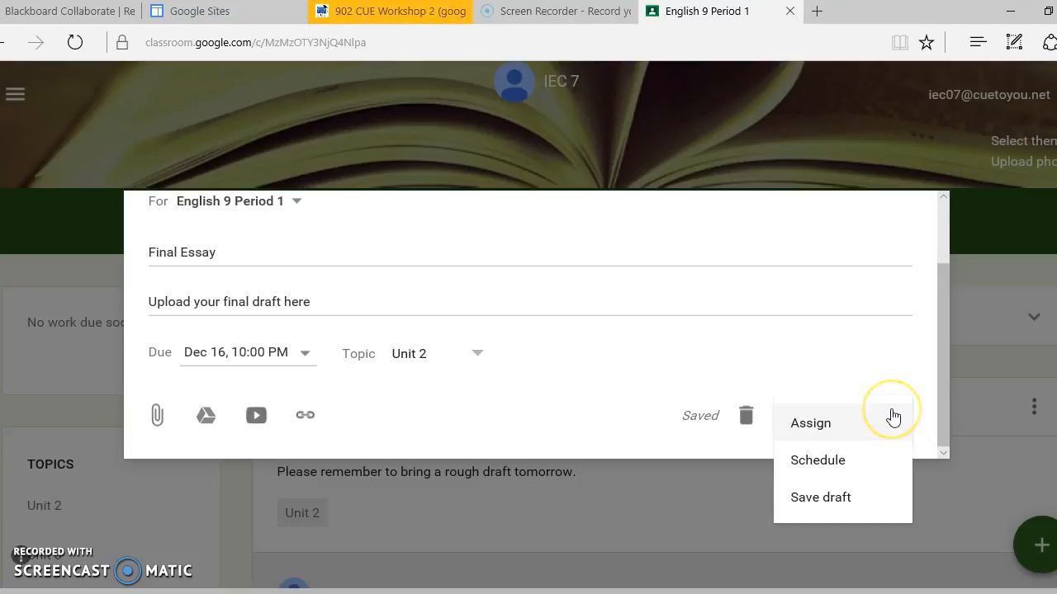
{"action": "left_click", "coordinate": [872, 465]}
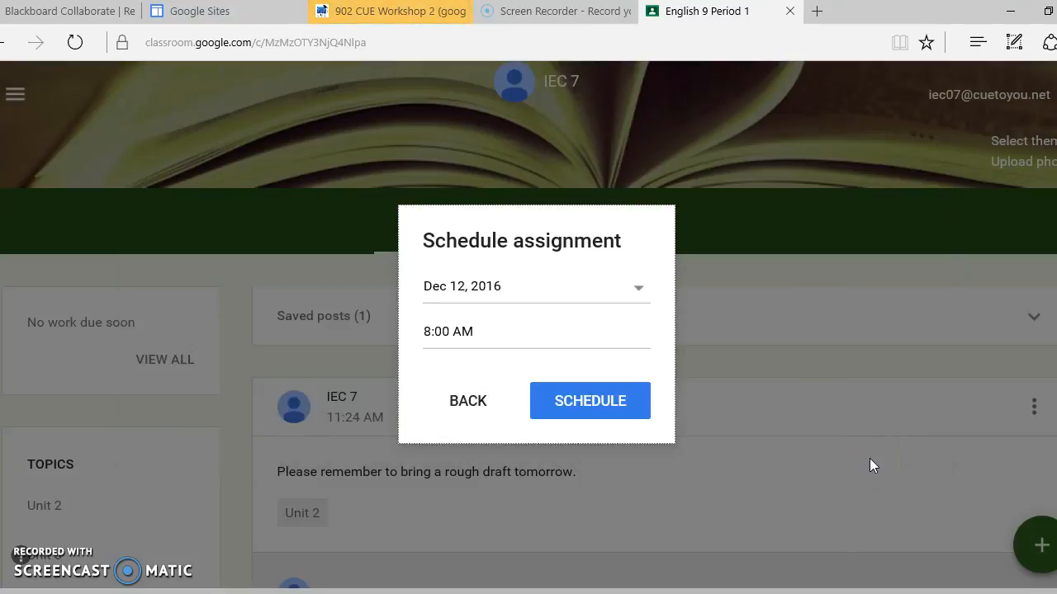
{"action": "left_click", "coordinate": [593, 296]}
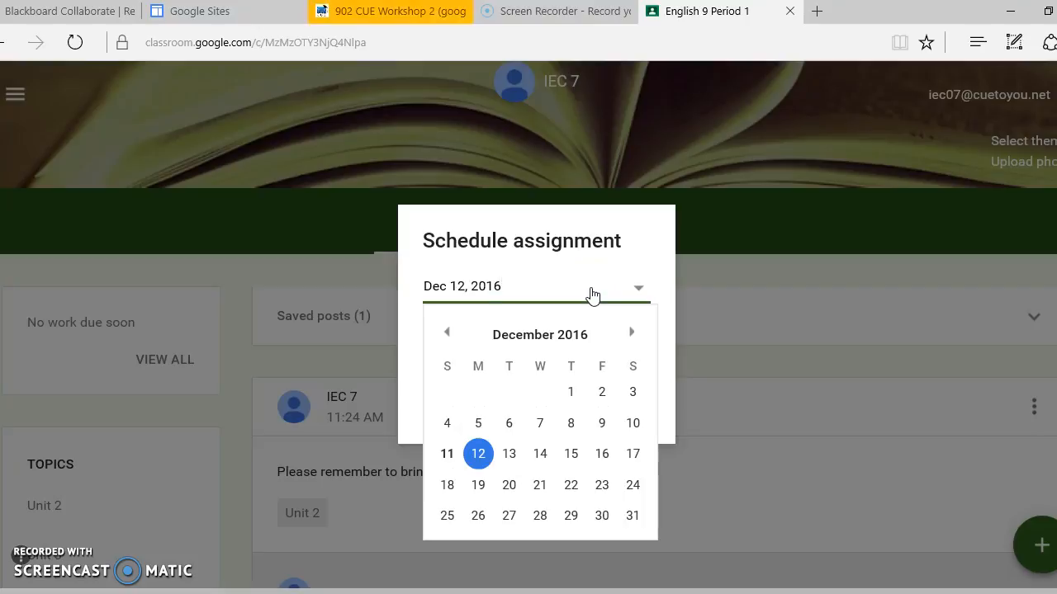
{"action": "left_click", "coordinate": [541, 456]}
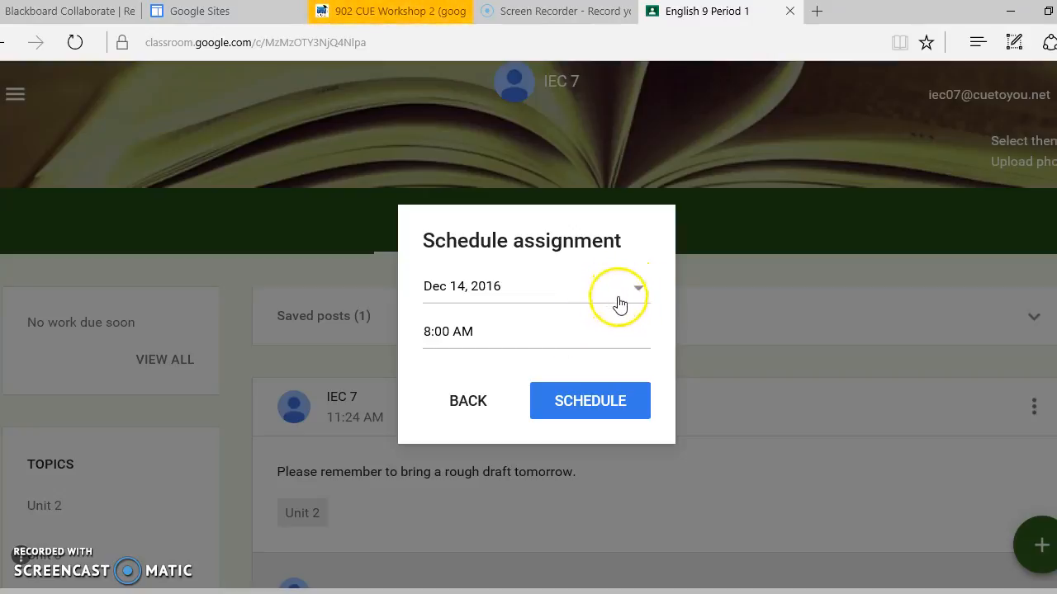
{"action": "left_click", "coordinate": [514, 328]}
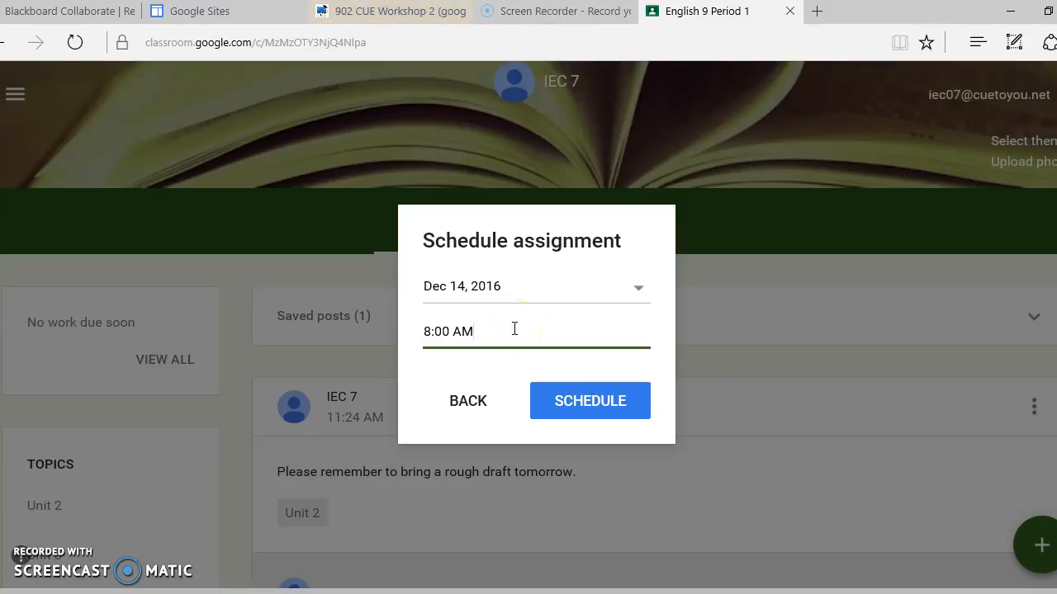
{"action": "left_click", "coordinate": [609, 402]}
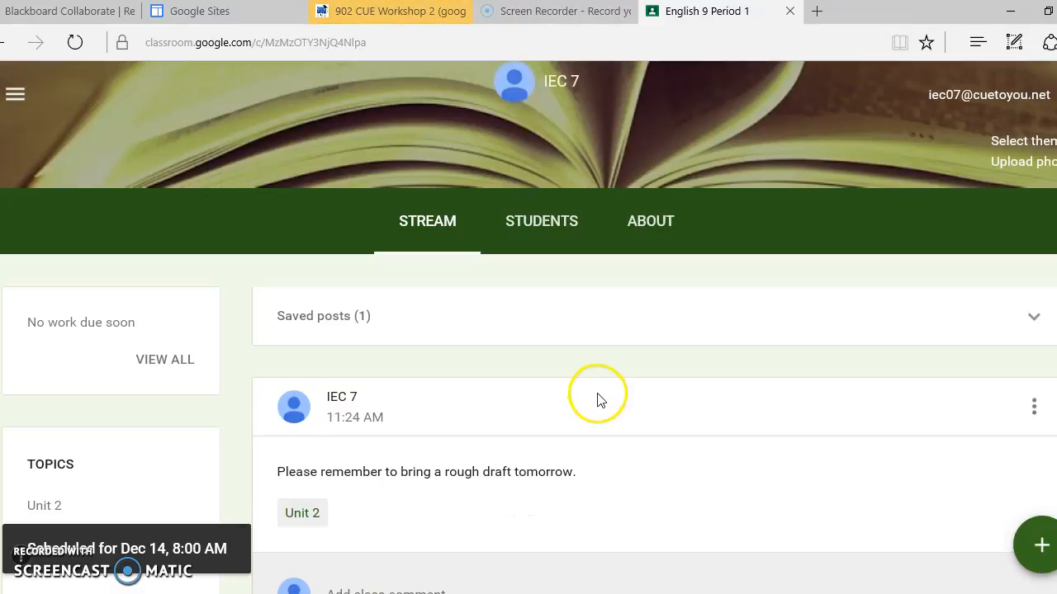
Look over the class stream, including its saved posts, announcement and topics.
{"action": "scroll", "coordinate": [599, 396], "scroll_direction": "down", "scroll_amount": 1}
{"action": "scroll", "coordinate": [600, 397], "scroll_direction": "down", "scroll_amount": 2}
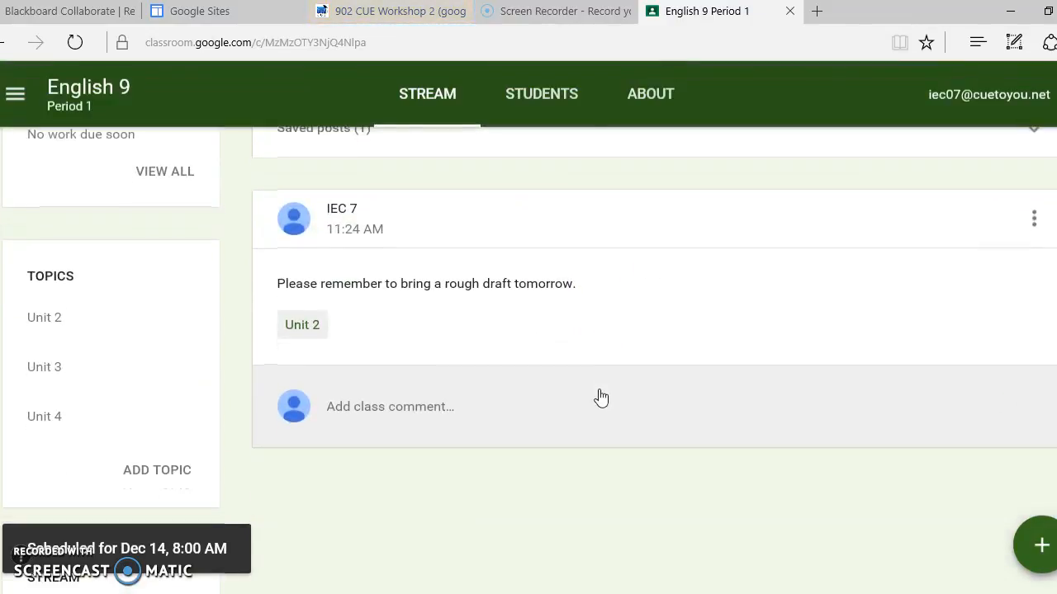
{"action": "scroll", "coordinate": [599, 394], "scroll_direction": "up", "scroll_amount": 3}
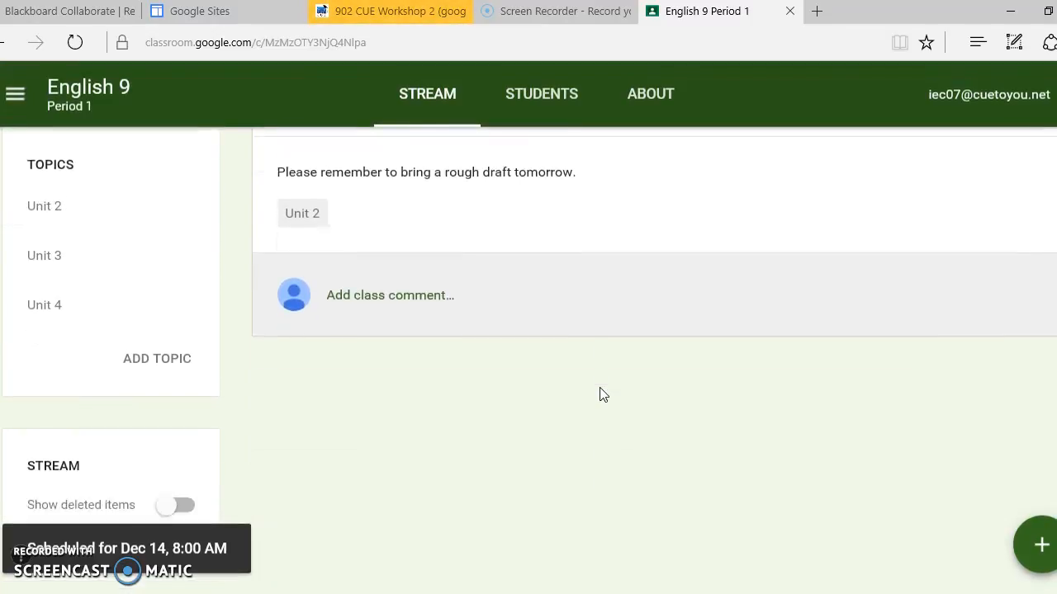
{"action": "scroll", "coordinate": [600, 394], "scroll_direction": "up", "scroll_amount": 3}
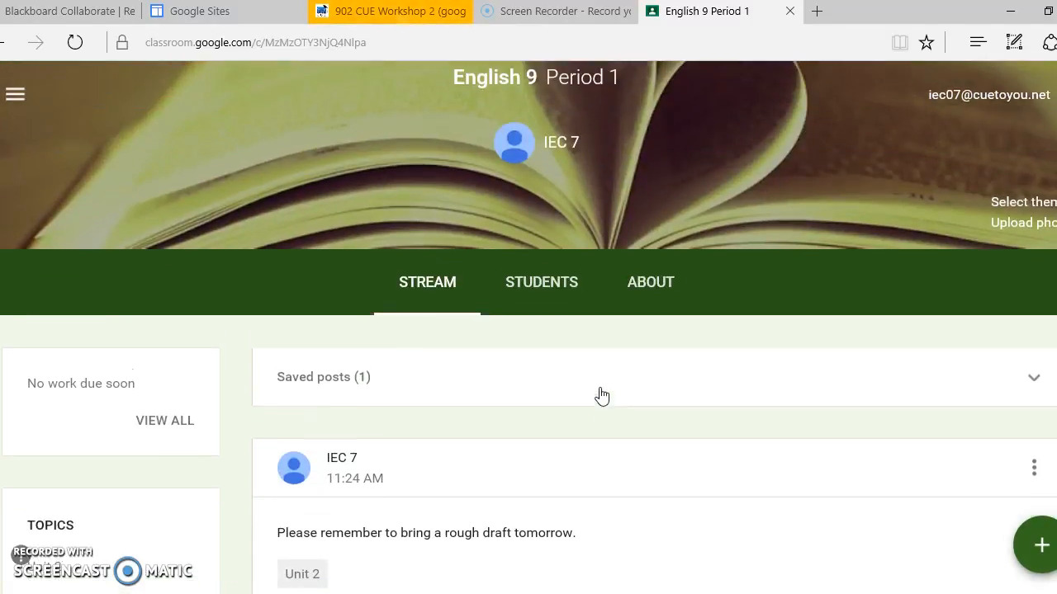
{"action": "scroll", "coordinate": [601, 396], "scroll_direction": "down", "scroll_amount": 1}
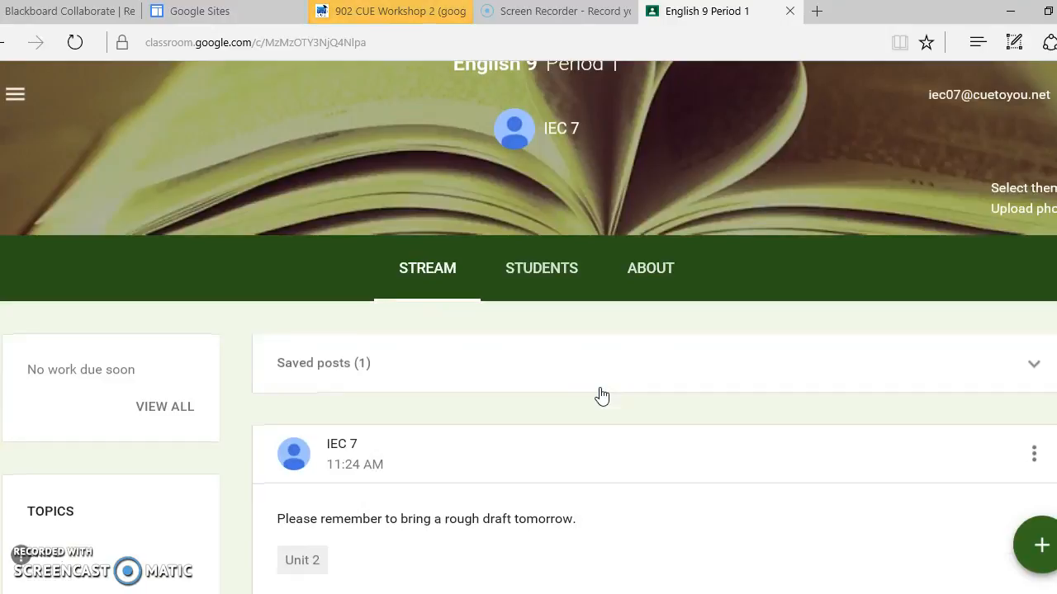
{"action": "scroll", "coordinate": [602, 396], "scroll_direction": "up", "scroll_amount": 1}
{"action": "scroll", "coordinate": [602, 394], "scroll_direction": "down", "scroll_amount": 1}
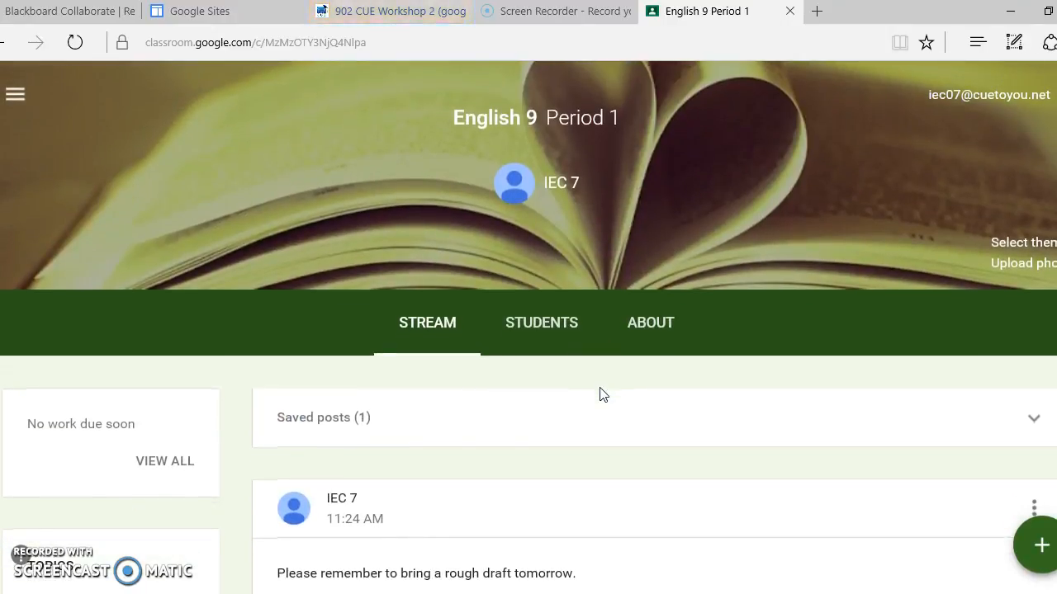
{"action": "scroll", "coordinate": [602, 396], "scroll_direction": "up", "scroll_amount": 1}
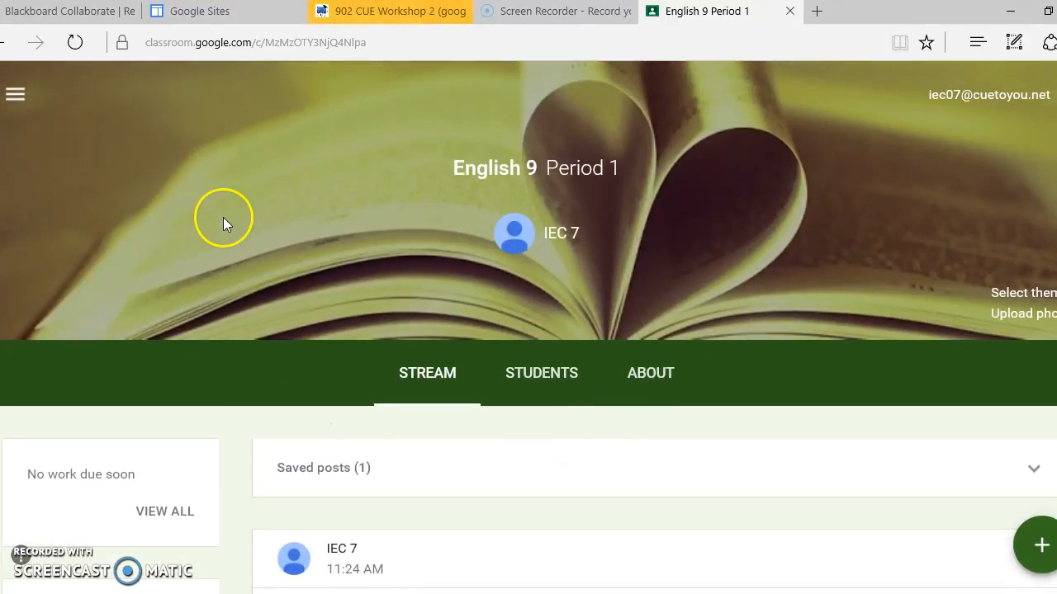
View the overview of all classes and the weekly calendar for all classes.
{"action": "left_click", "coordinate": [26, 103]}
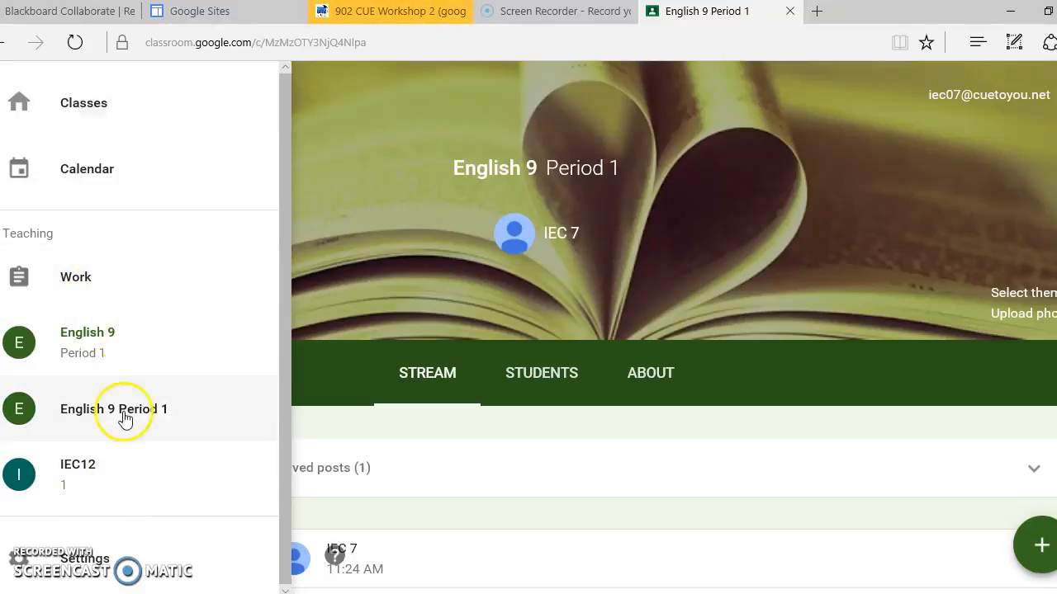
{"action": "left_click", "coordinate": [235, 98]}
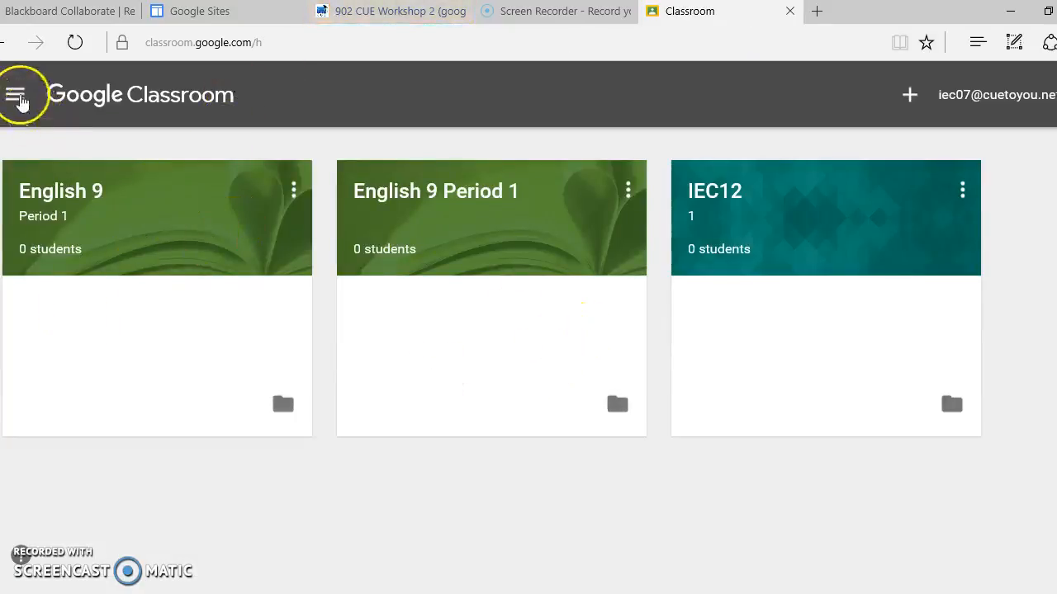
{"action": "left_click", "coordinate": [15, 94]}
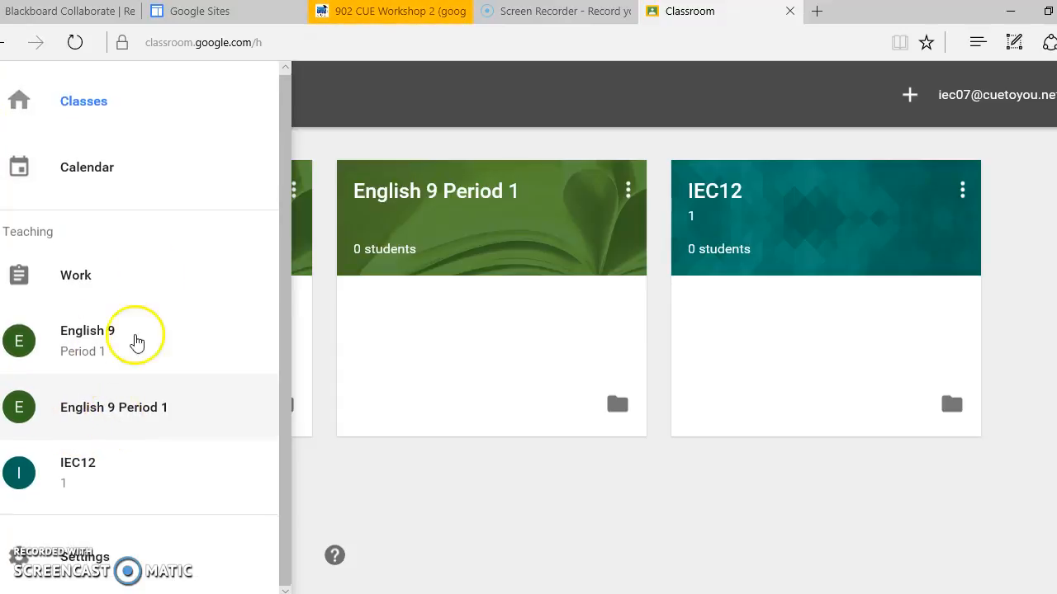
{"action": "left_click", "coordinate": [160, 172]}
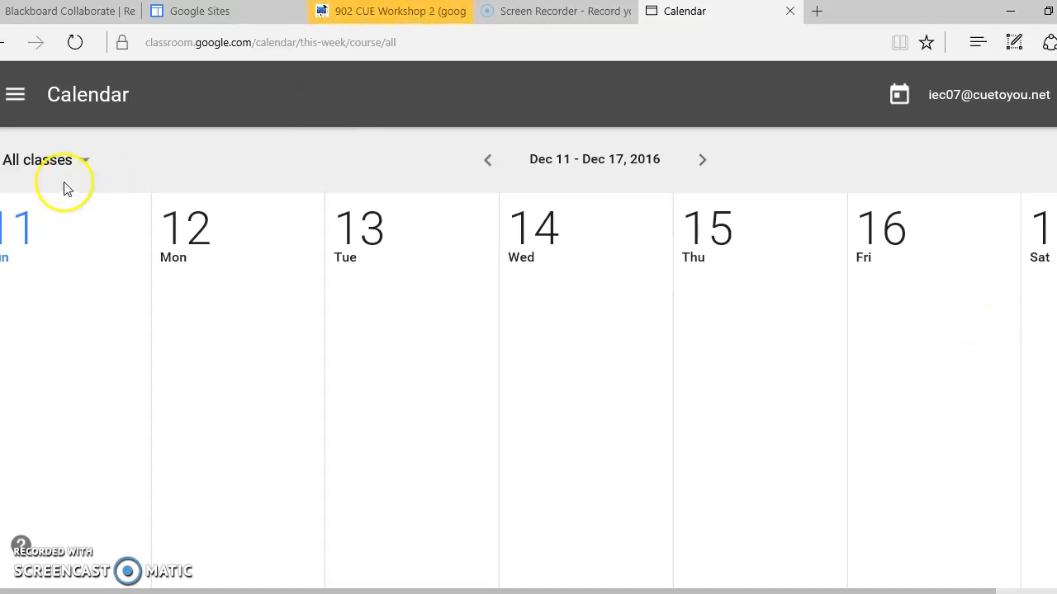
Open the English 9 Period 1 class and start a new question for it.
{"action": "left_click", "coordinate": [15, 96]}
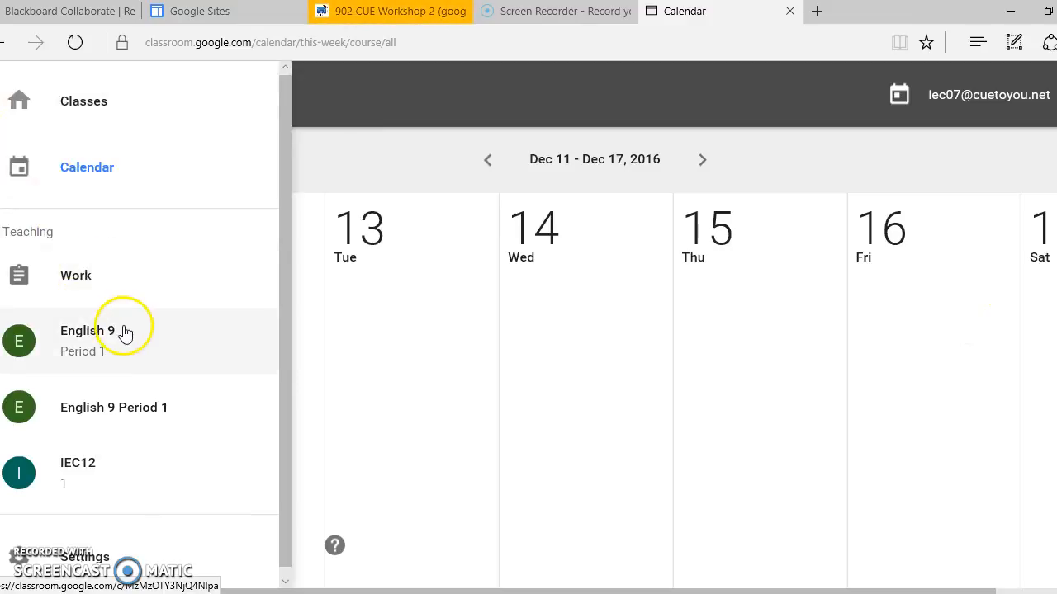
{"action": "left_click", "coordinate": [124, 333]}
{"action": "mouse_move", "coordinate": [1042, 551]}
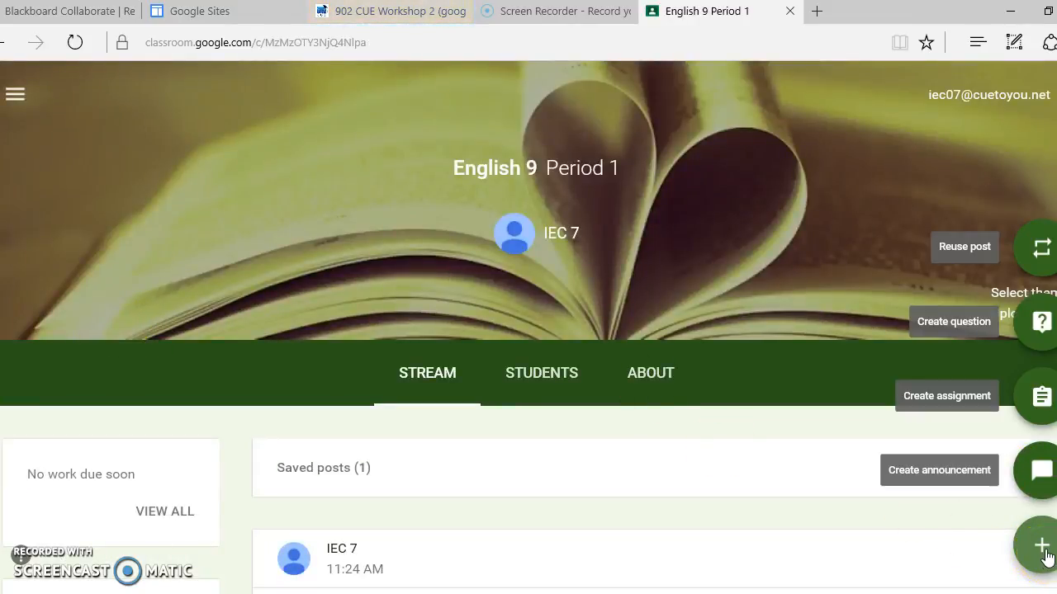
{"action": "left_click", "coordinate": [1045, 329]}
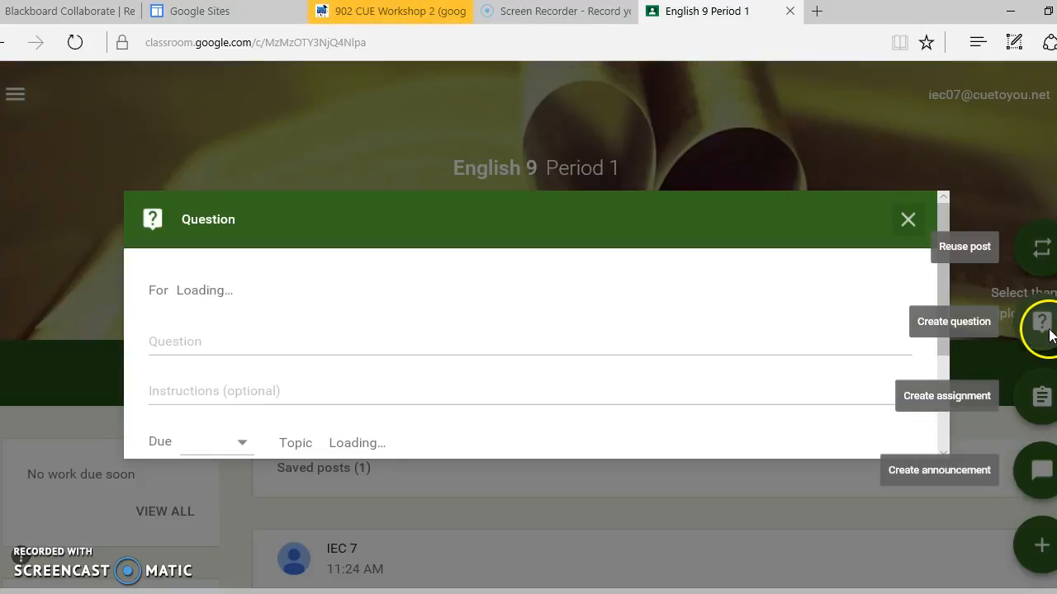
Enter the question "How was your weekend?" with the instructions "Respond in 5 sentences minimum.".
{"action": "left_click", "coordinate": [329, 341]}
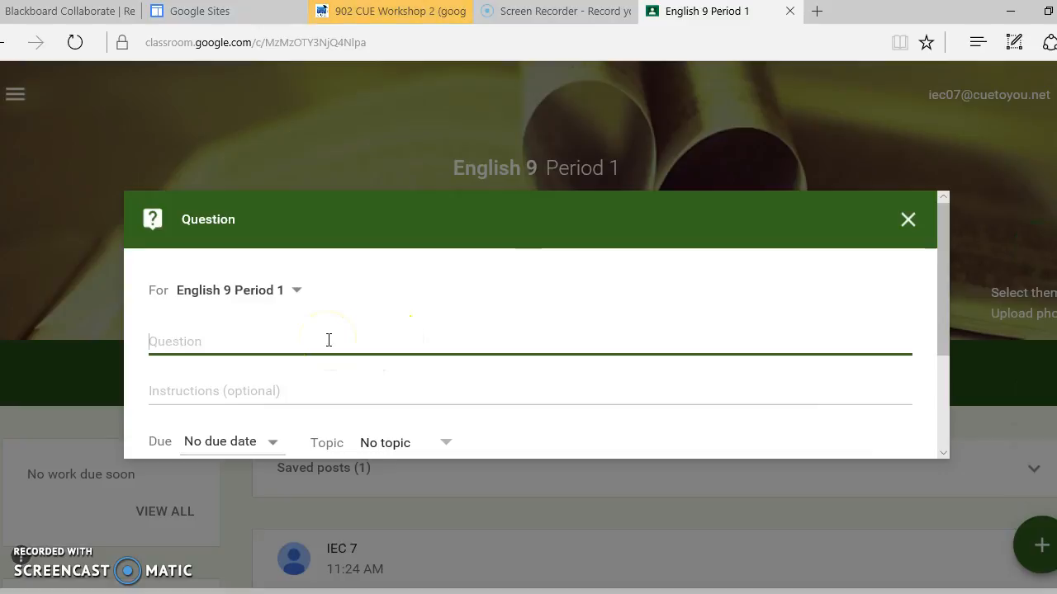
{"action": "type", "text": "How was you"}
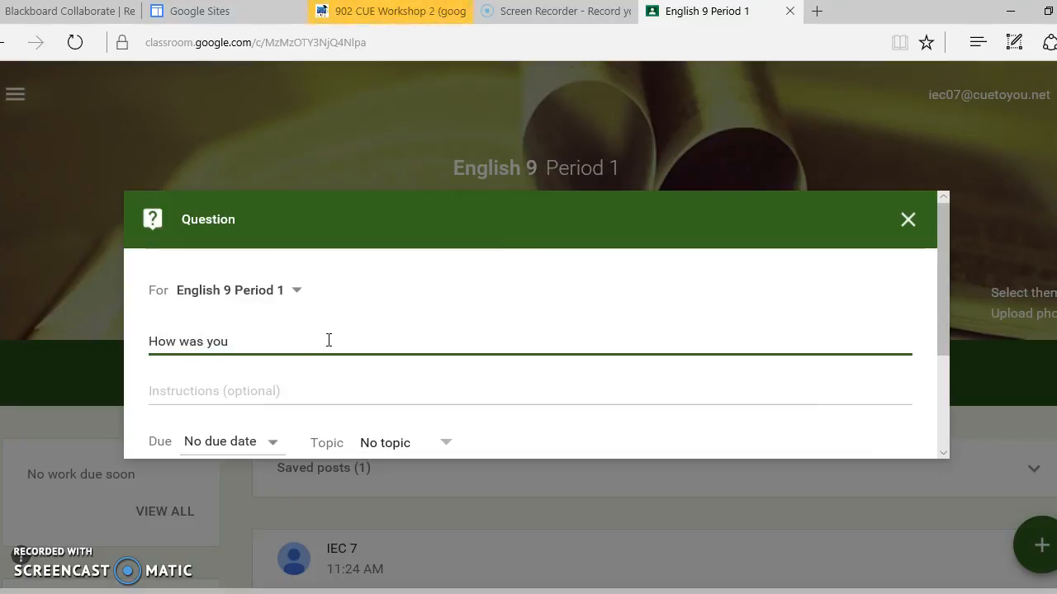
{"action": "type", "text": "r weekend?"}
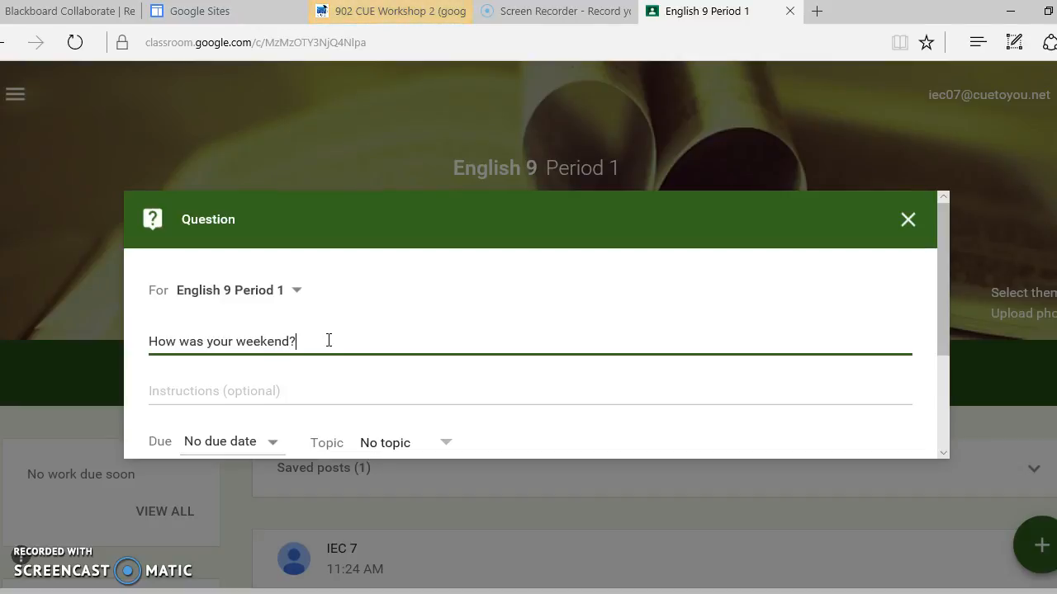
{"action": "left_click", "coordinate": [302, 379]}
{"action": "type", "text": "Respond in 5 sentences mini"}
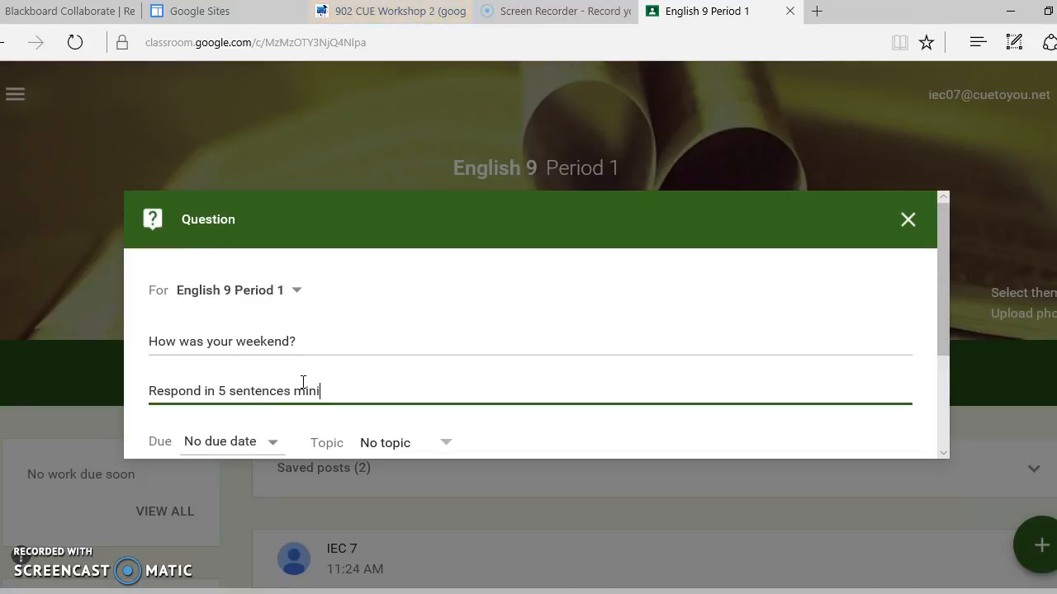
{"action": "type", "text": "."}
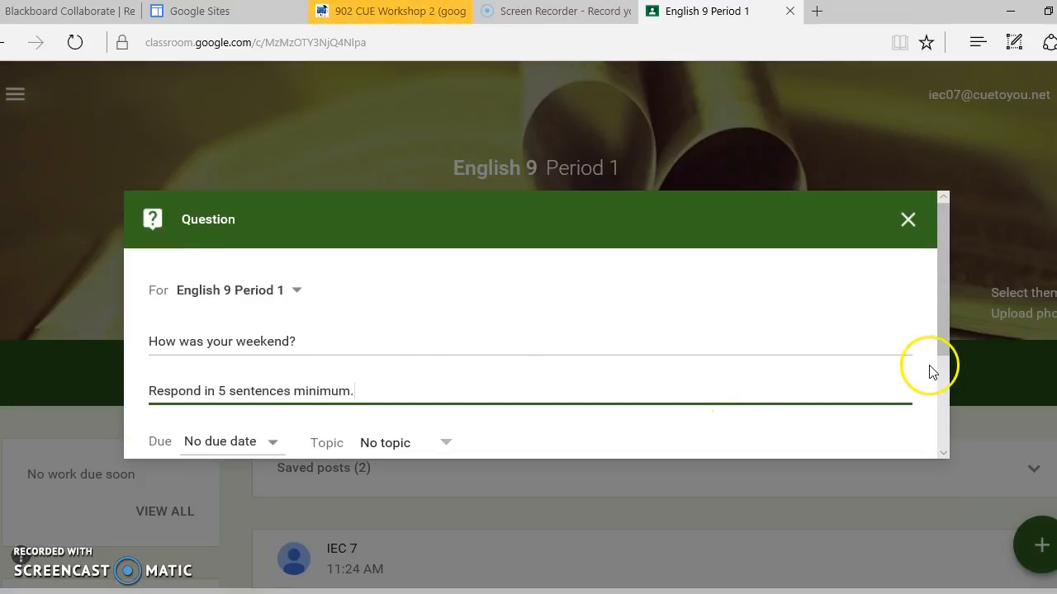
Set the question's due date to Dec 11, 2016 and the due time to 8:13 AM.
{"action": "left_click", "coordinate": [942, 391]}
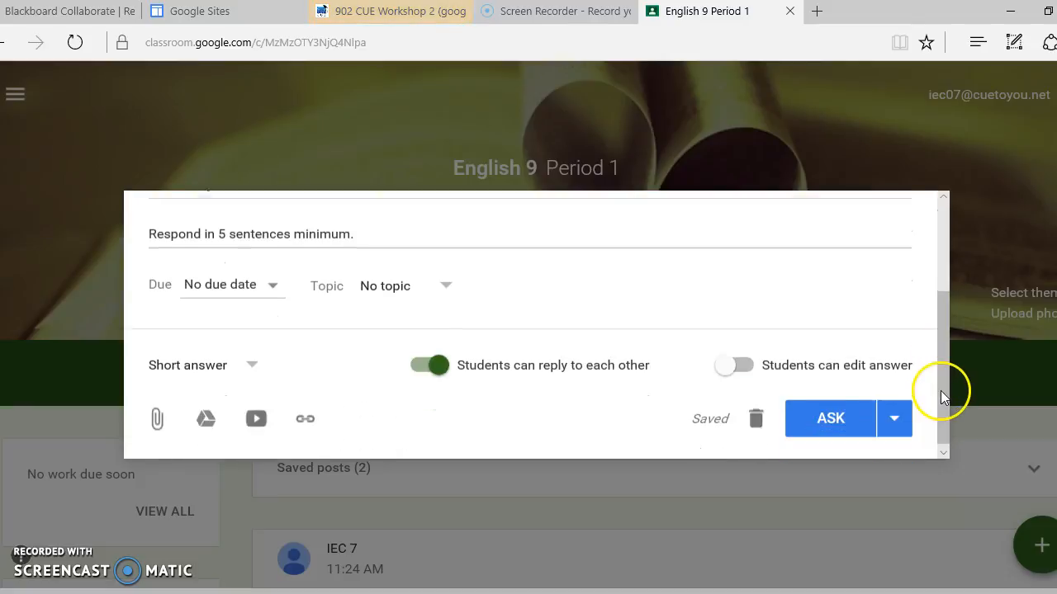
{"action": "left_click", "coordinate": [258, 283]}
{"action": "left_click", "coordinate": [260, 371]}
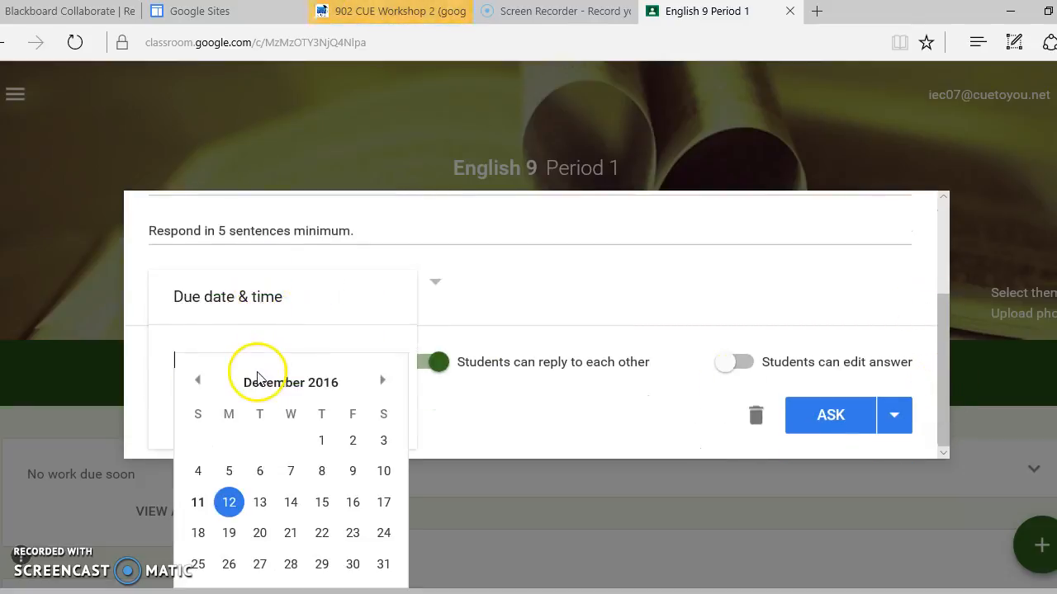
{"action": "left_click", "coordinate": [205, 509]}
{"action": "left_click", "coordinate": [333, 405]}
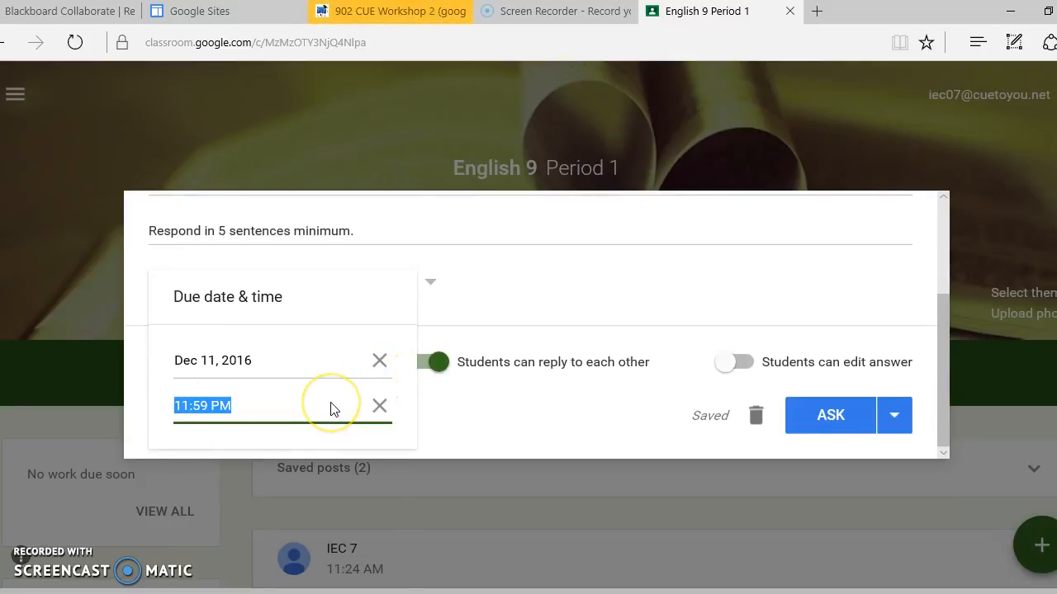
{"action": "key", "text": "BackSpace"}
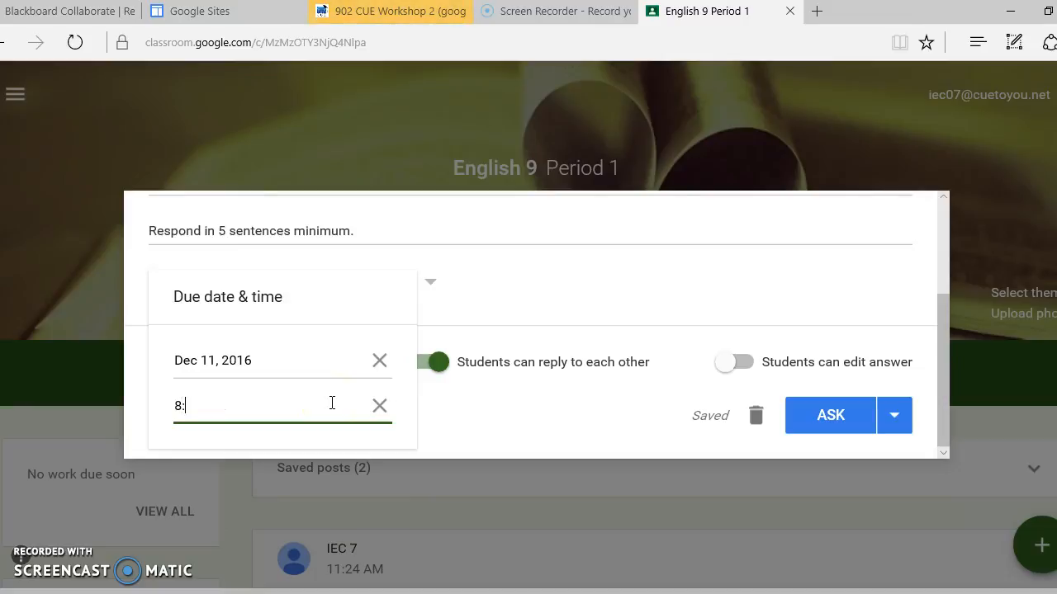
{"action": "left_click", "coordinate": [583, 291]}
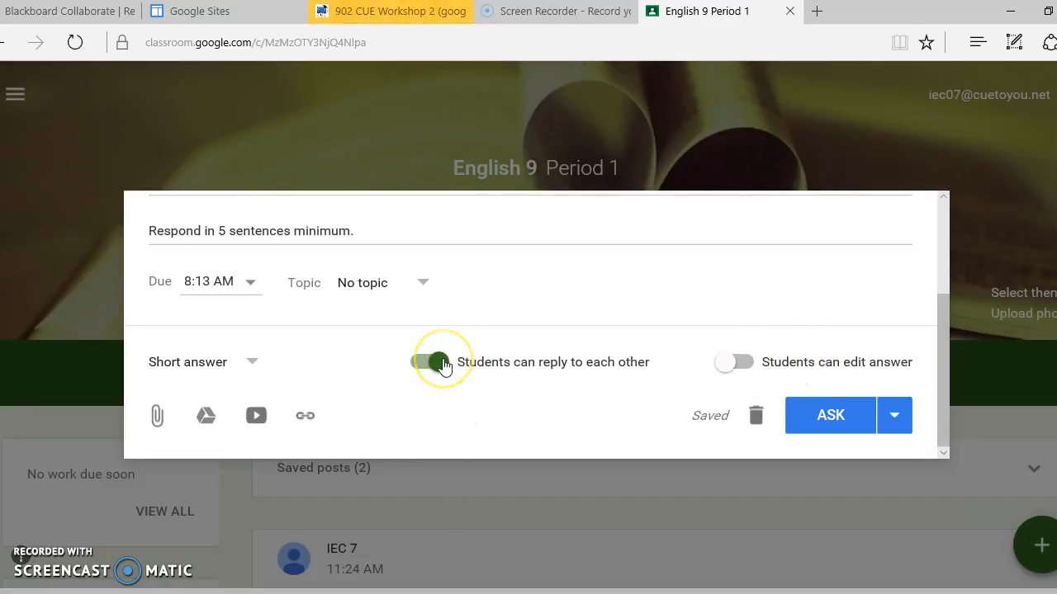
Post the short-answer question with students allowed to reply to each other but not to edit their answers.
{"action": "left_click", "coordinate": [437, 362]}
{"action": "left_click", "coordinate": [442, 364]}
{"action": "left_click", "coordinate": [743, 364]}
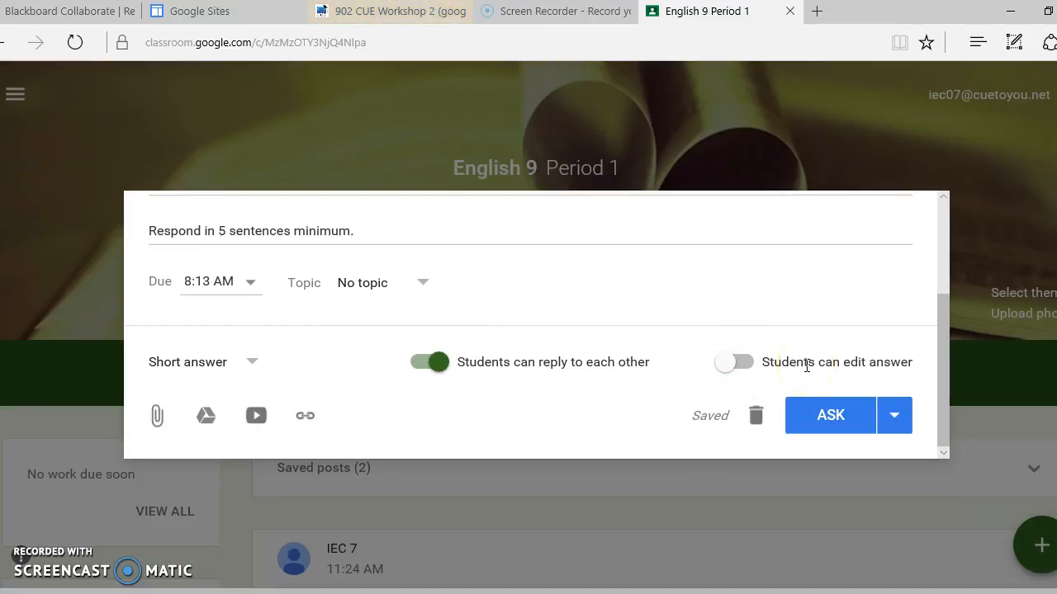
{"action": "left_click", "coordinate": [834, 419]}
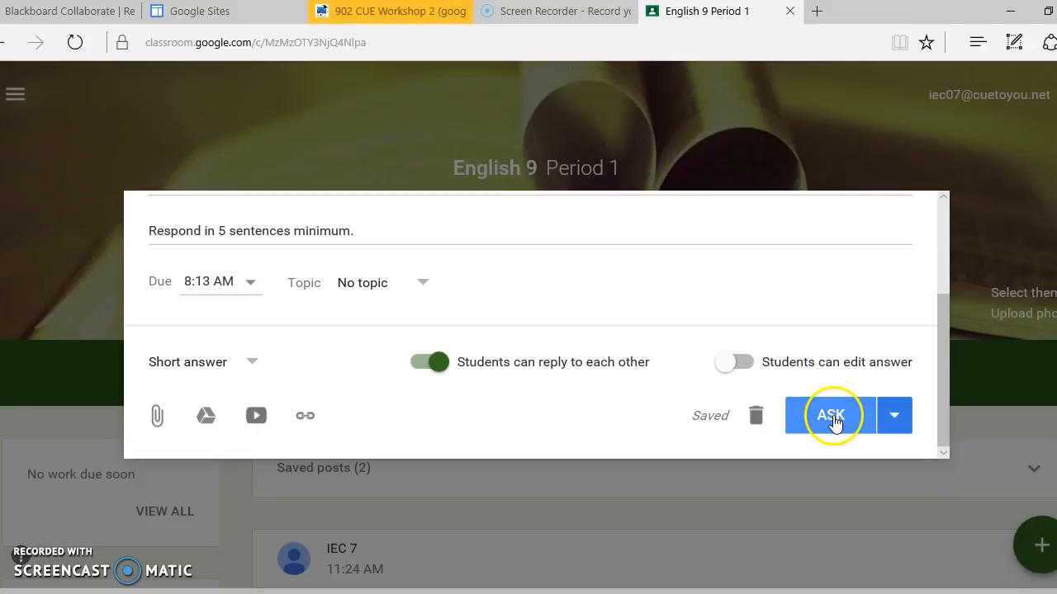
Check the posted question in the class stream and open its student answers from the work due today.
{"action": "scroll", "coordinate": [834, 421], "scroll_direction": "down", "scroll_amount": 4}
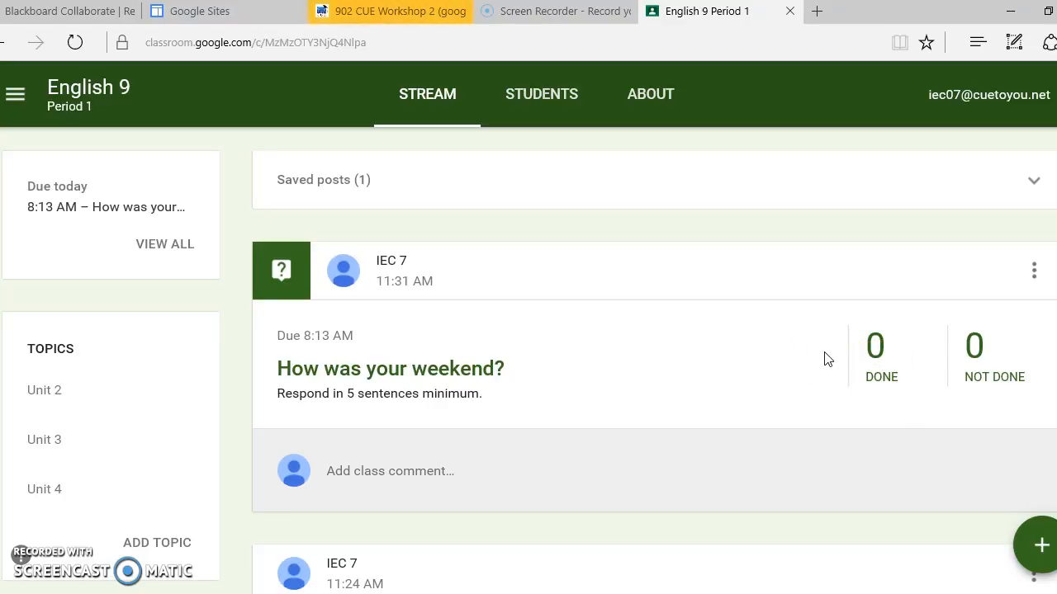
{"action": "scroll", "coordinate": [828, 358], "scroll_direction": "down", "scroll_amount": 2}
{"action": "scroll", "coordinate": [828, 358], "scroll_direction": "up", "scroll_amount": 5}
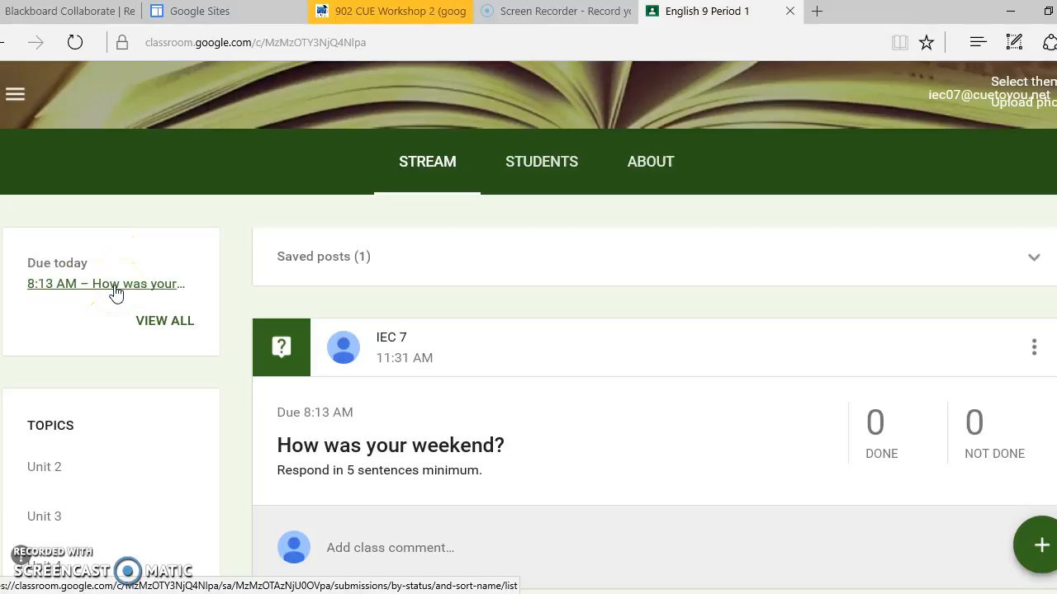
{"action": "scroll", "coordinate": [517, 484], "scroll_direction": "down", "scroll_amount": 2}
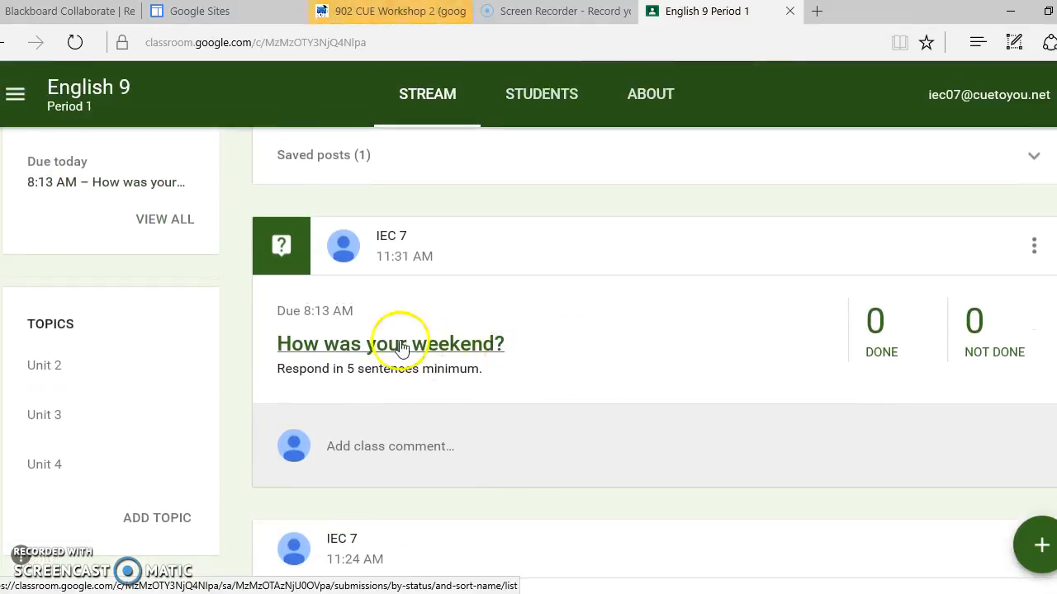
{"action": "scroll", "coordinate": [467, 320], "scroll_direction": "up", "scroll_amount": 1}
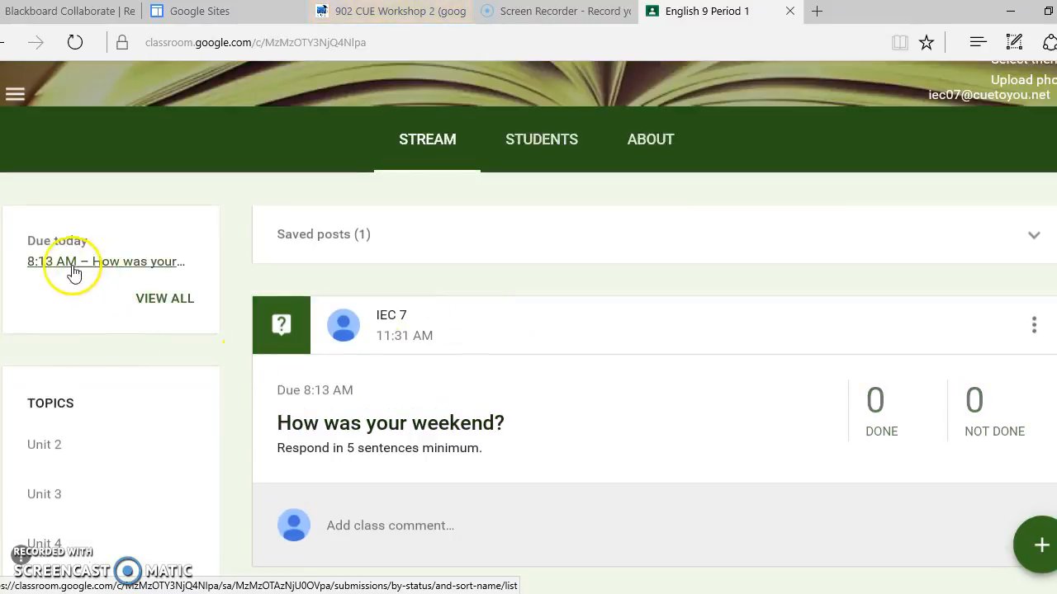
{"action": "left_click", "coordinate": [128, 262]}
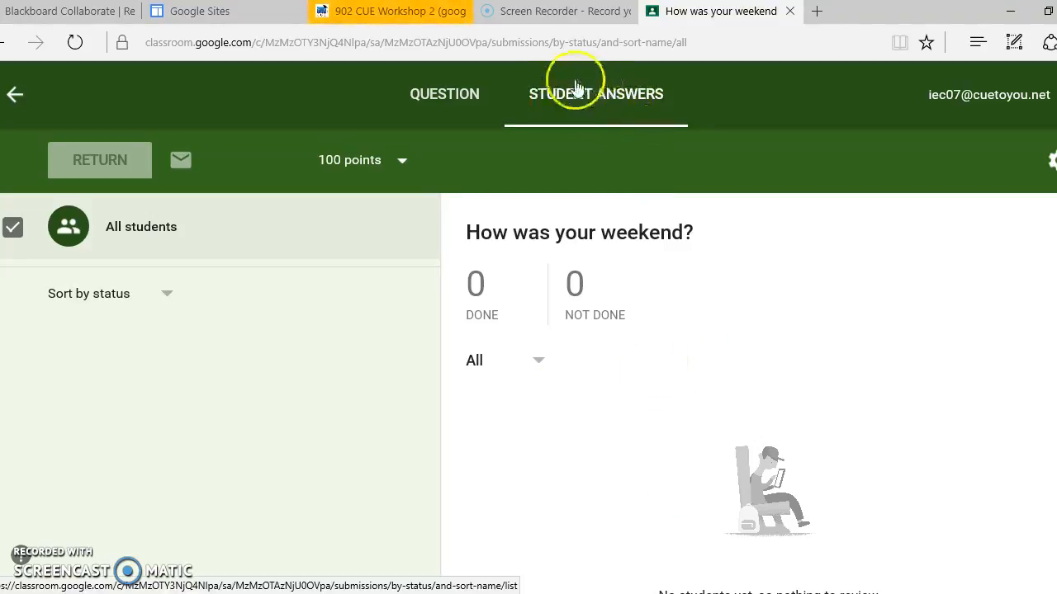
Change the question's point value to 10 points and confirm the update.
{"action": "left_click", "coordinate": [343, 160]}
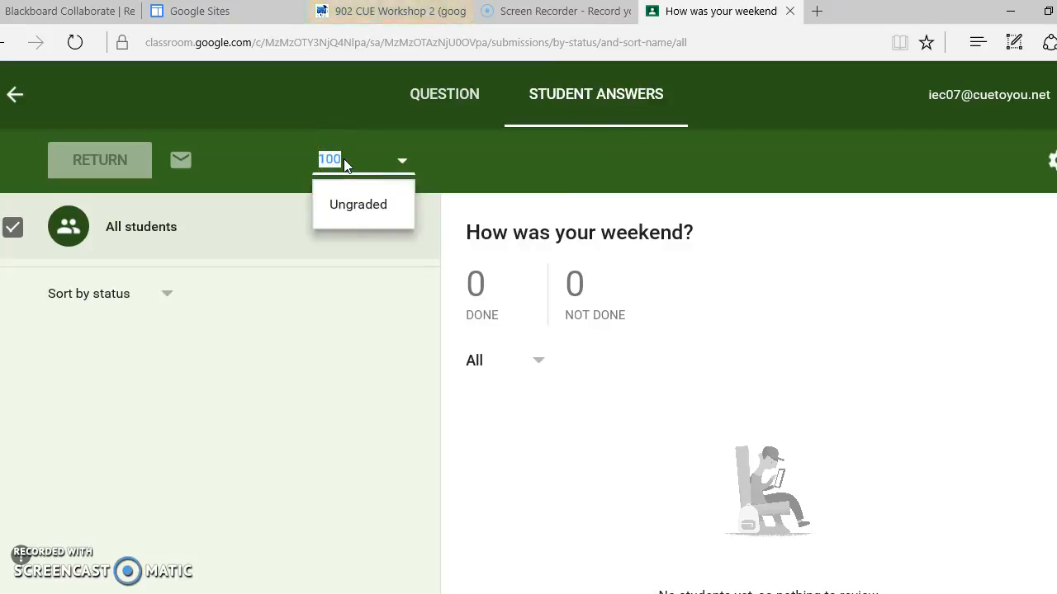
{"action": "type", "text": "5"}
{"action": "key", "text": "BackSpace"}
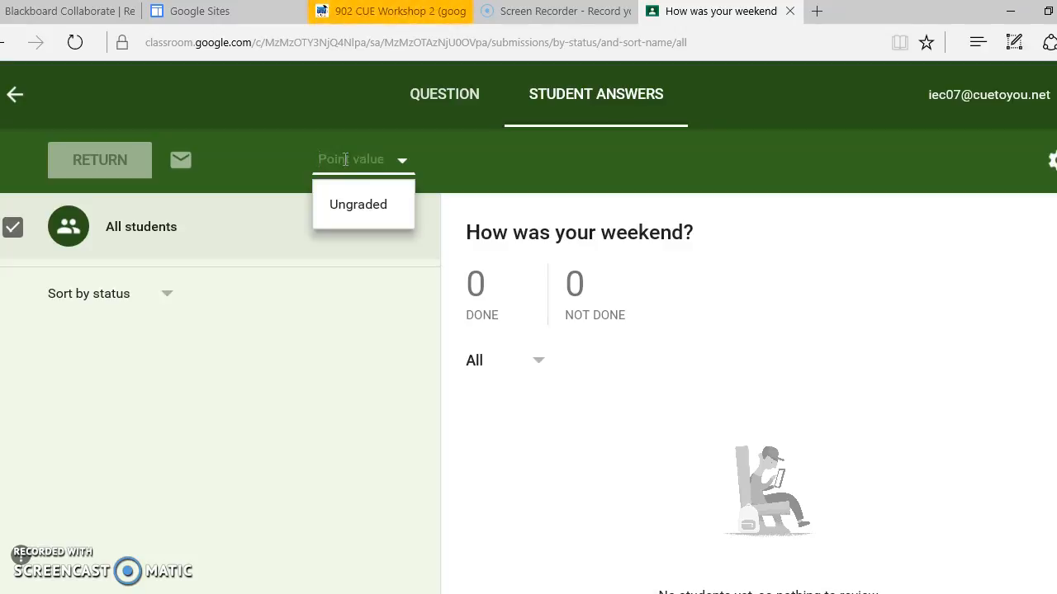
{"action": "type", "text": "10"}
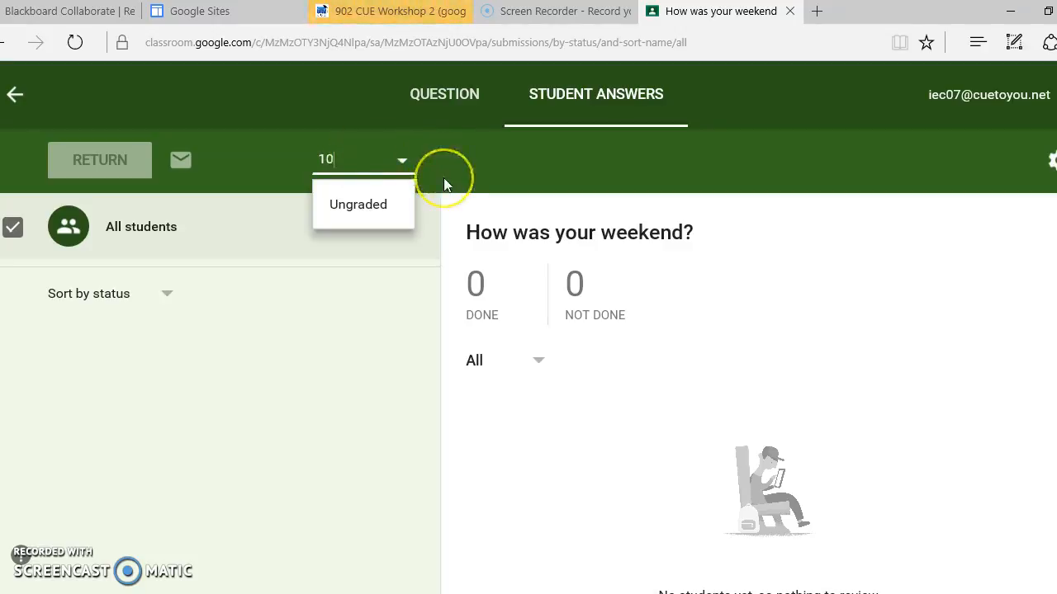
{"action": "left_click", "coordinate": [443, 178]}
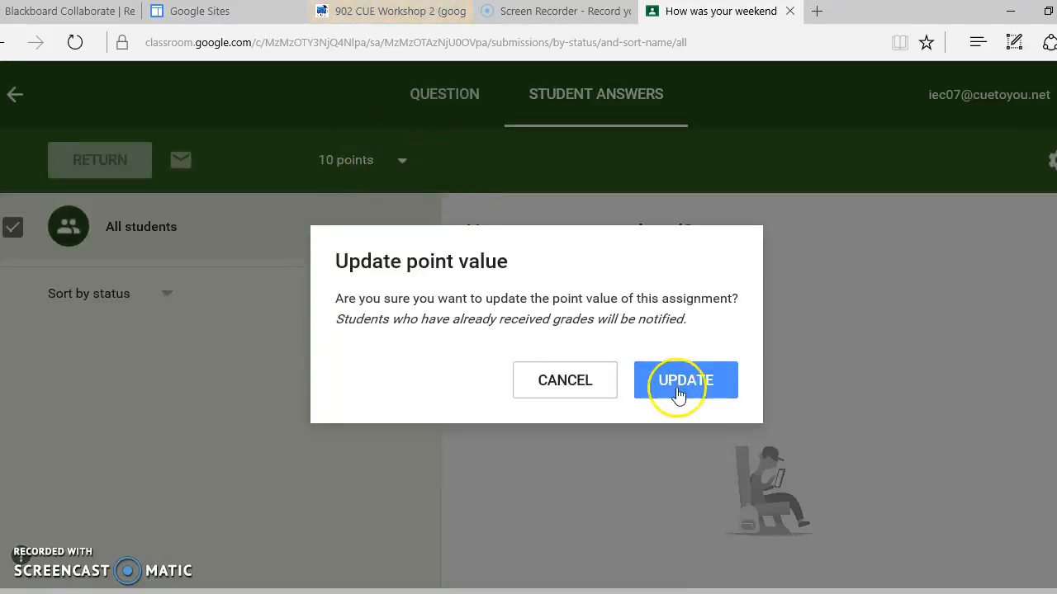
{"action": "left_click", "coordinate": [724, 390]}
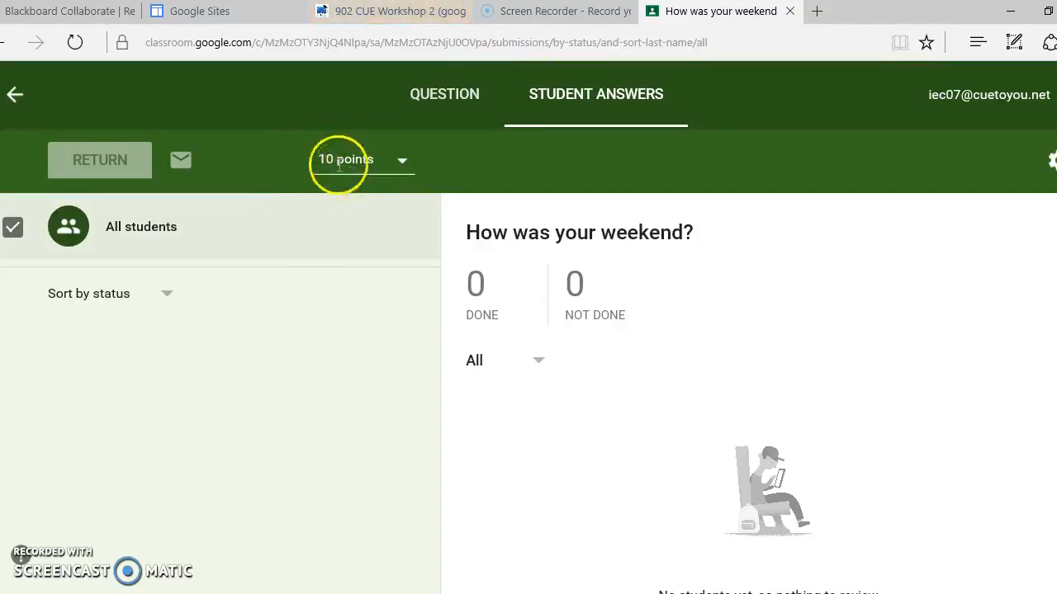
Sort the question's student list by status and return to the class stream.
{"action": "left_click", "coordinate": [137, 299]}
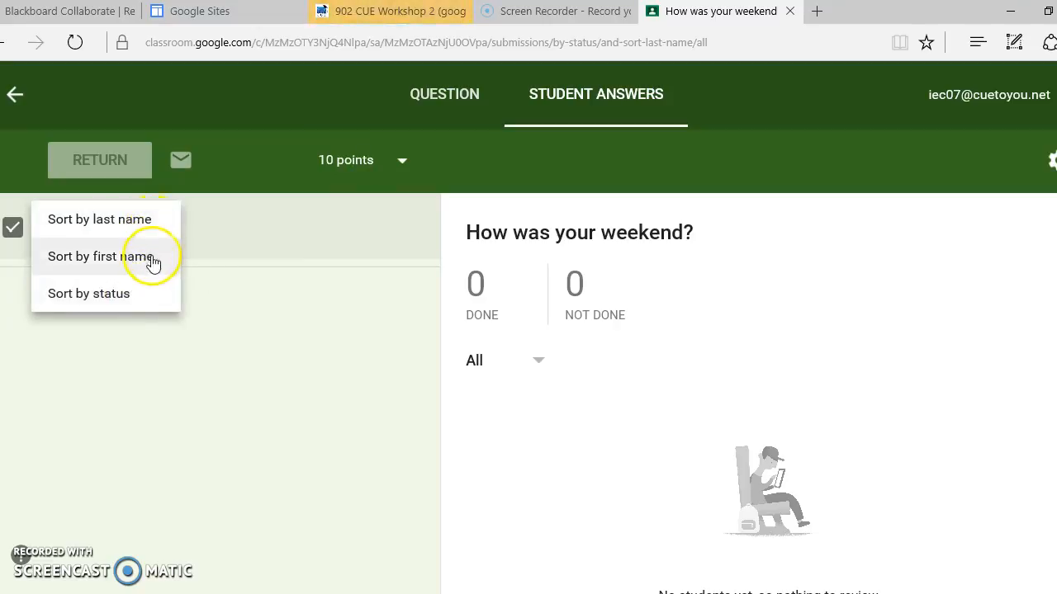
{"action": "left_click", "coordinate": [151, 297]}
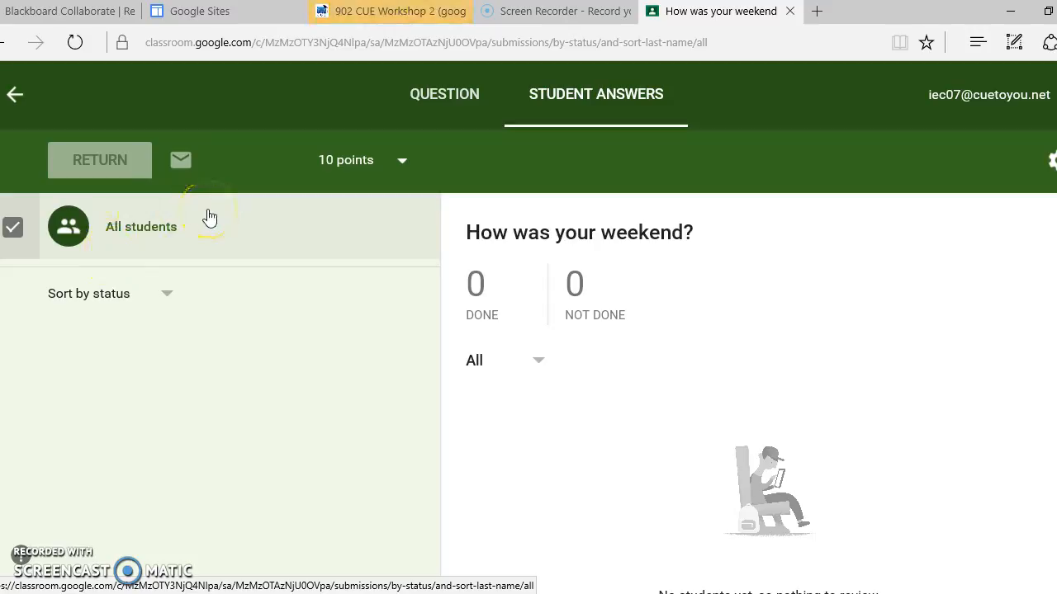
{"action": "left_click", "coordinate": [17, 96]}
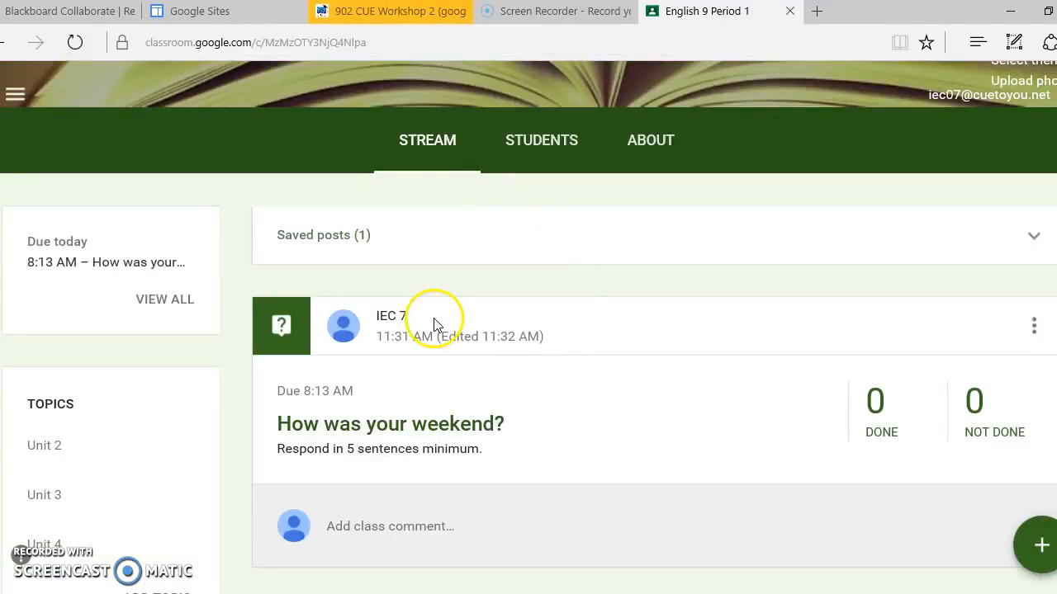
Look over the class stream, including the work due today, saved posts, the posted question, the announcement and the topics.
{"action": "scroll", "coordinate": [435, 324], "scroll_direction": "down", "scroll_amount": 4}
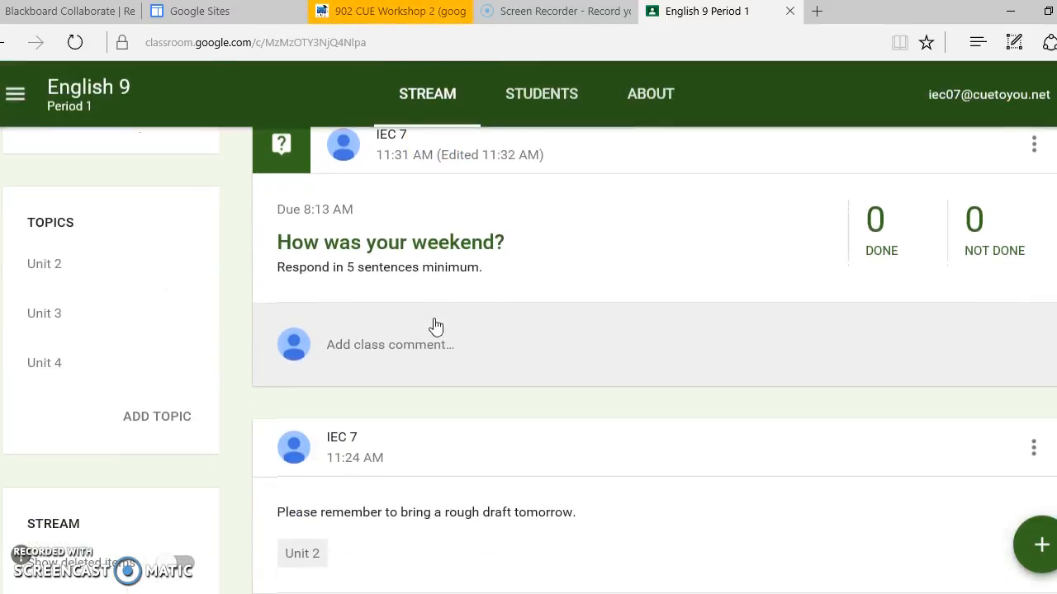
{"action": "scroll", "coordinate": [435, 324], "scroll_direction": "up", "scroll_amount": 5}
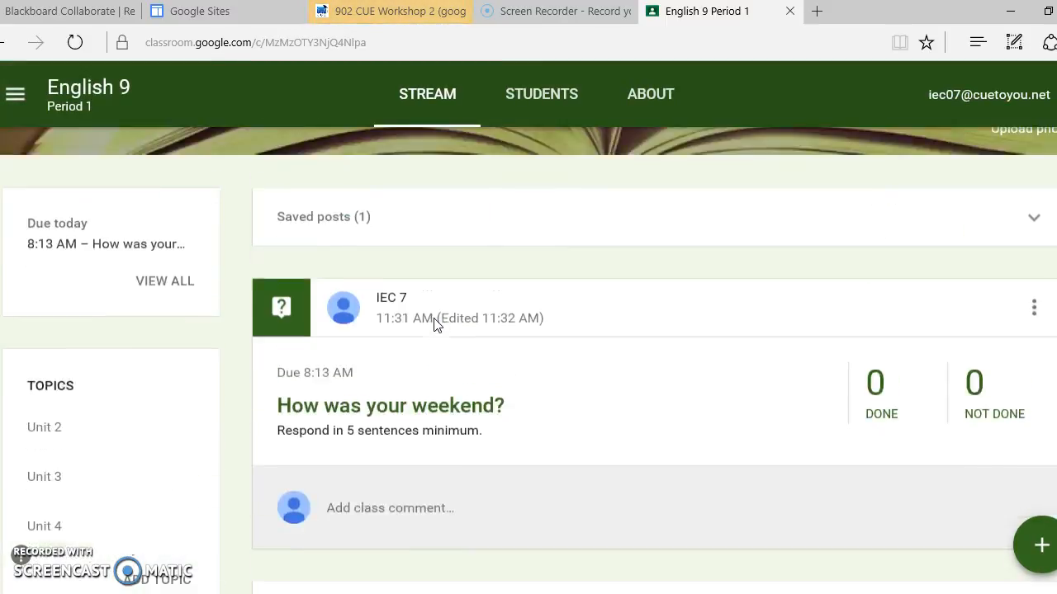
{"action": "scroll", "coordinate": [435, 324], "scroll_direction": "down", "scroll_amount": 5}
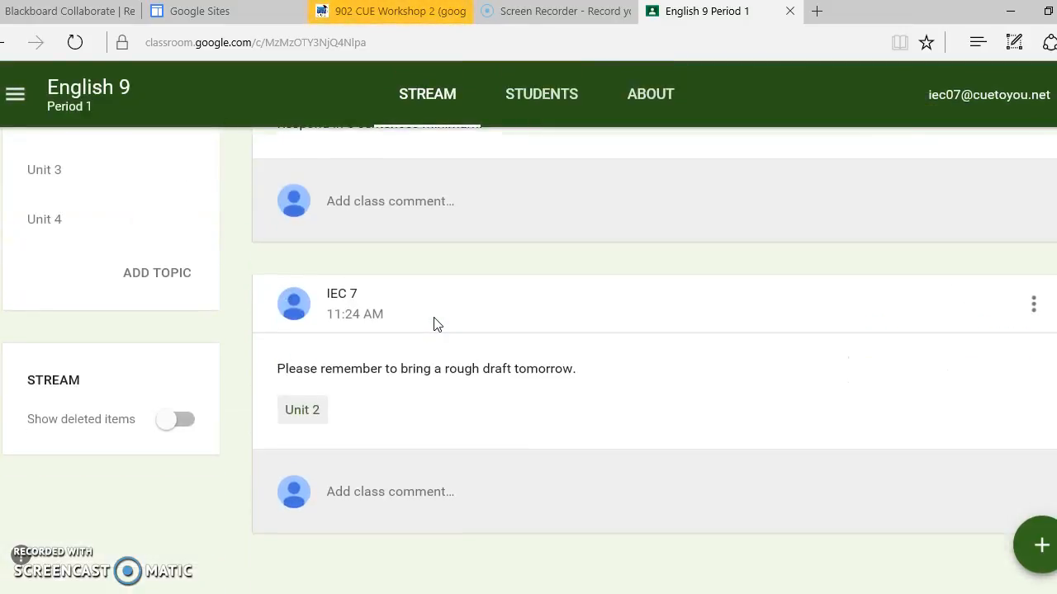
{"action": "scroll", "coordinate": [435, 325], "scroll_direction": "up", "scroll_amount": 1}
{"action": "scroll", "coordinate": [435, 325], "scroll_direction": "up", "scroll_amount": 5}
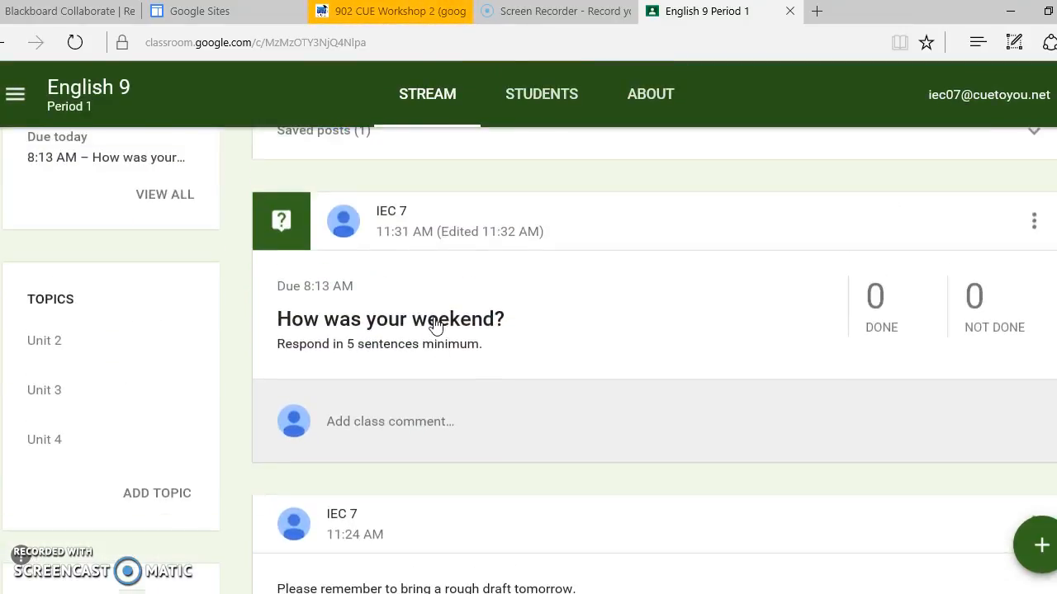
{"action": "scroll", "coordinate": [435, 322], "scroll_direction": "up", "scroll_amount": 2}
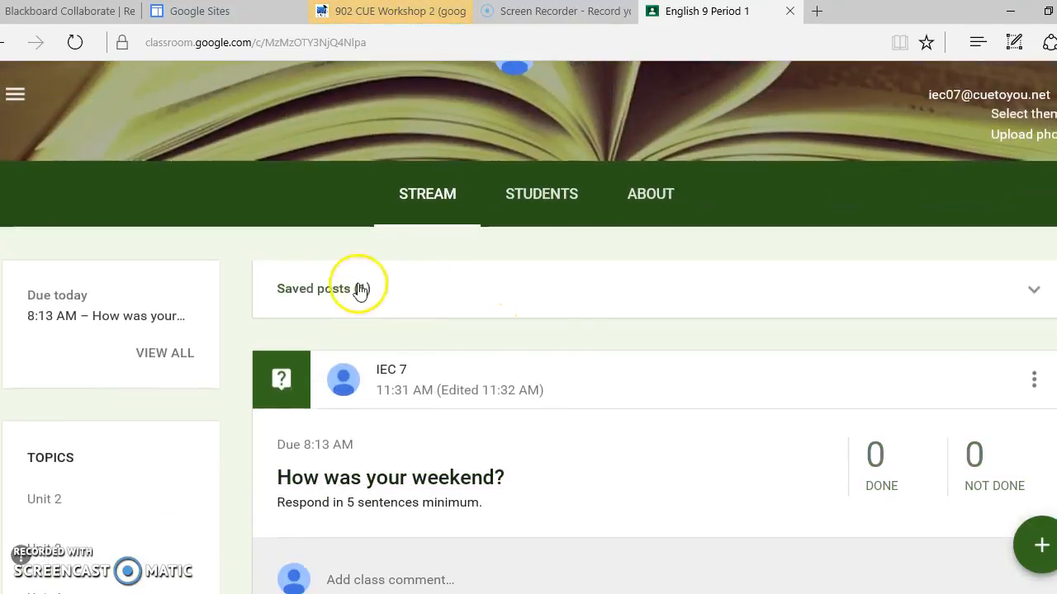
{"action": "scroll", "coordinate": [177, 405], "scroll_direction": "down", "scroll_amount": 5}
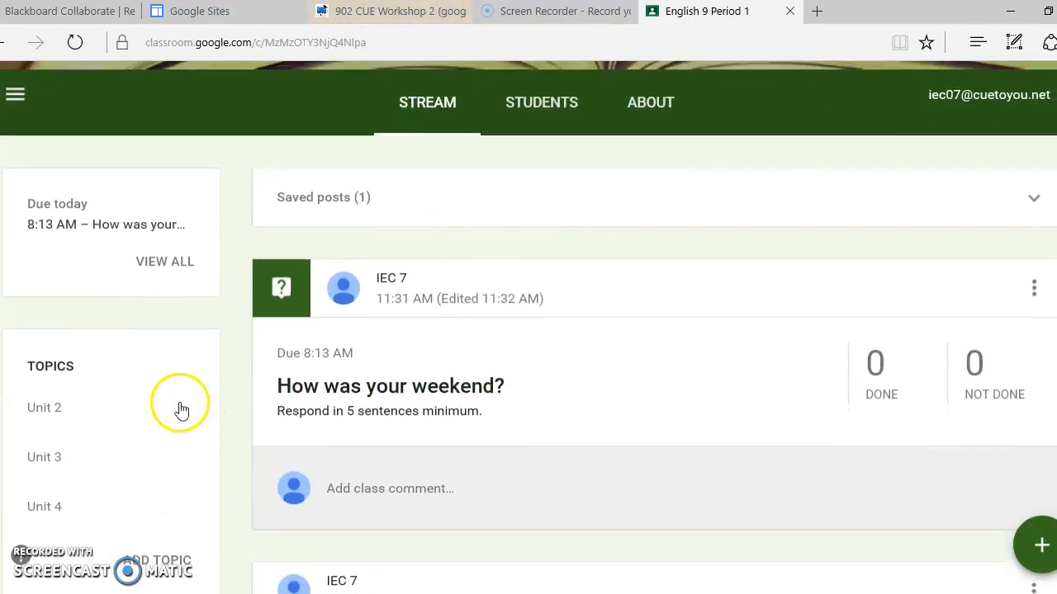
{"action": "scroll", "coordinate": [133, 384], "scroll_direction": "up", "scroll_amount": 1}
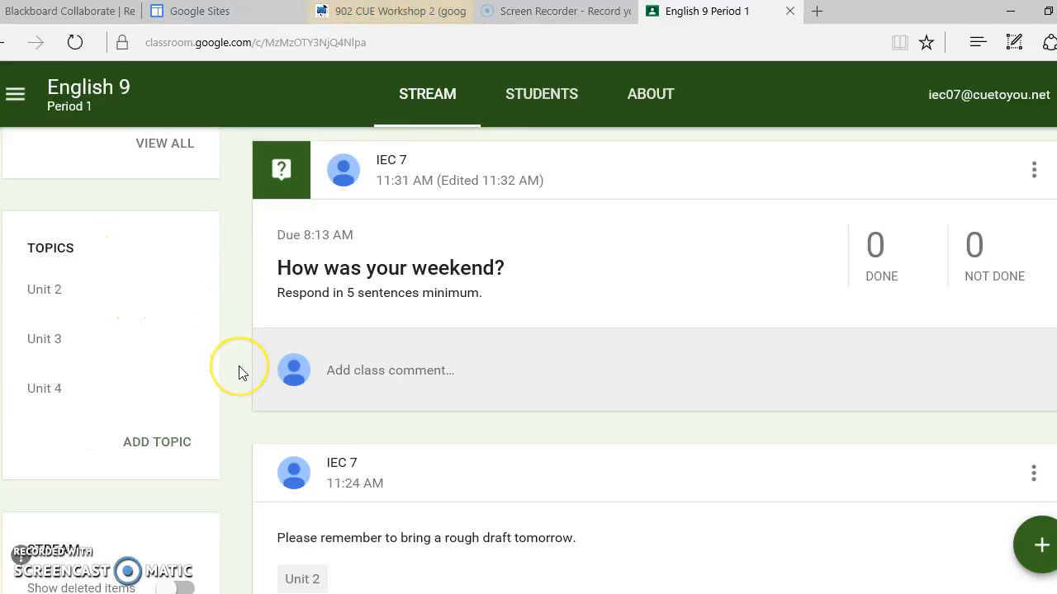
{"action": "scroll", "coordinate": [238, 367], "scroll_direction": "down", "scroll_amount": 1}
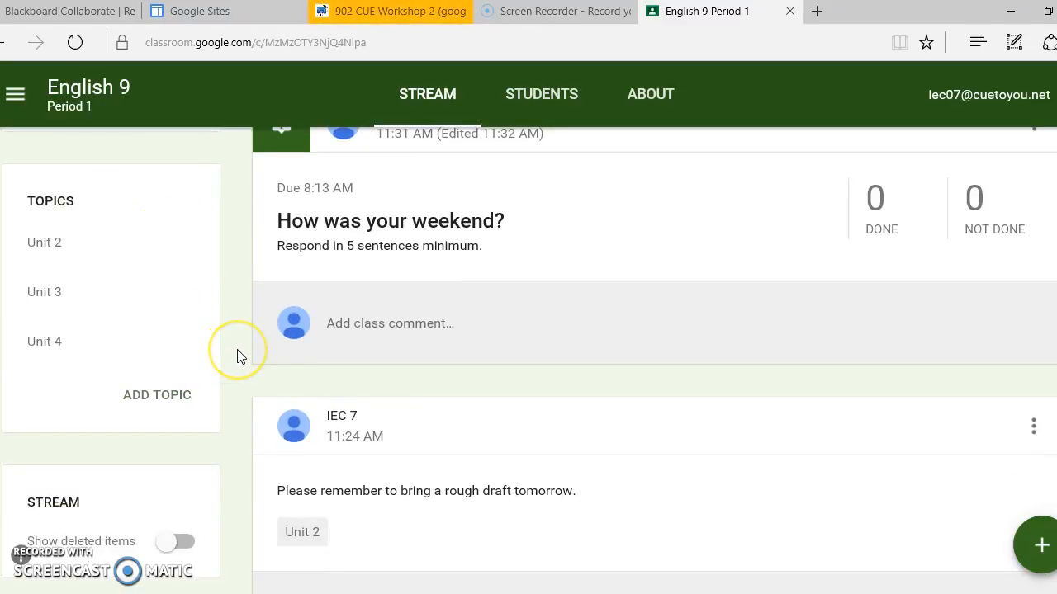
{"action": "scroll", "coordinate": [237, 356], "scroll_direction": "down", "scroll_amount": 2}
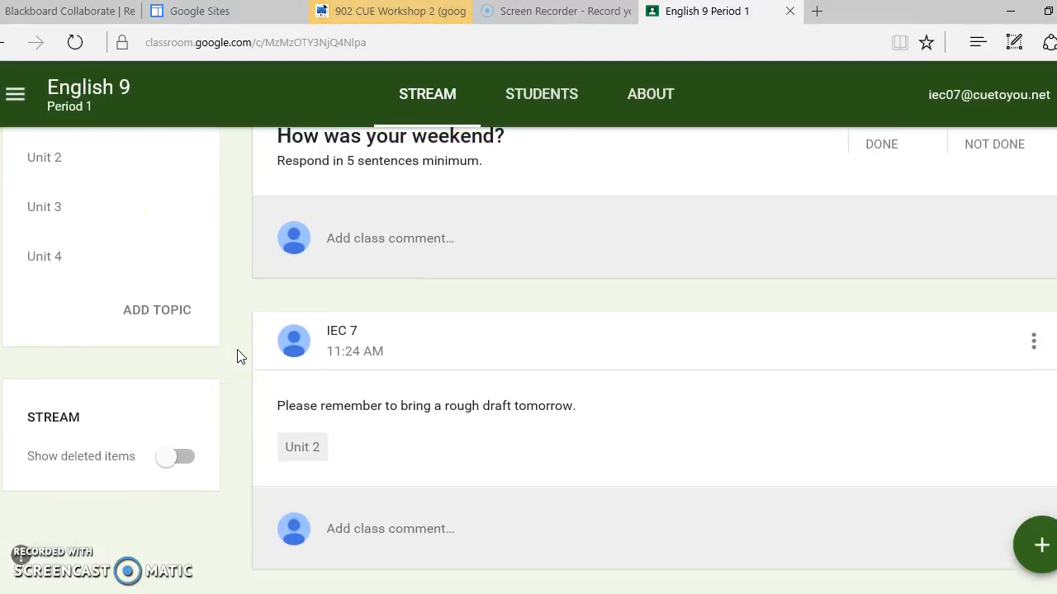
{"action": "scroll", "coordinate": [237, 356], "scroll_direction": "up", "scroll_amount": 5}
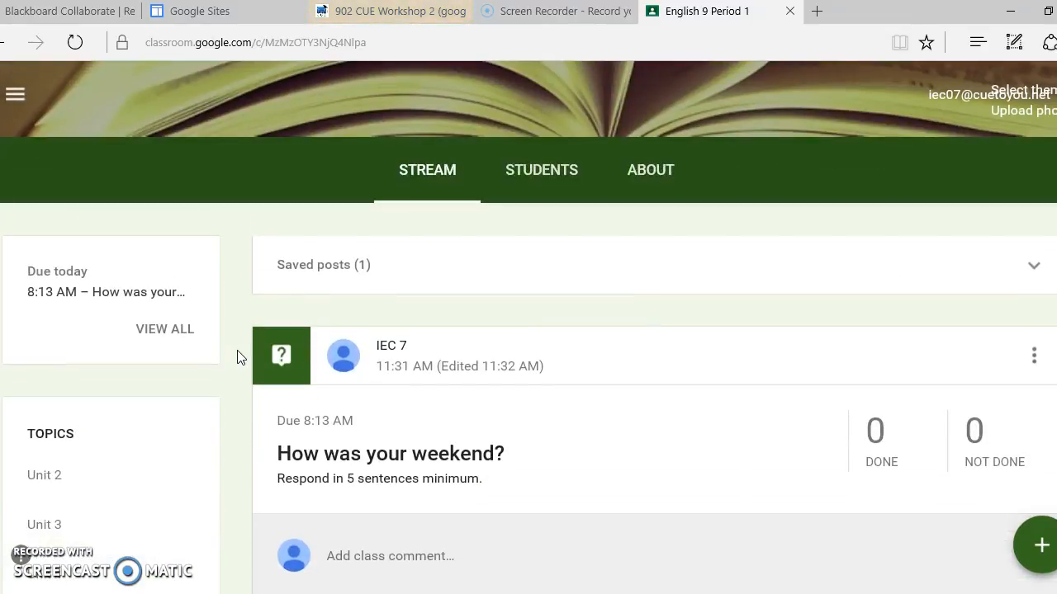